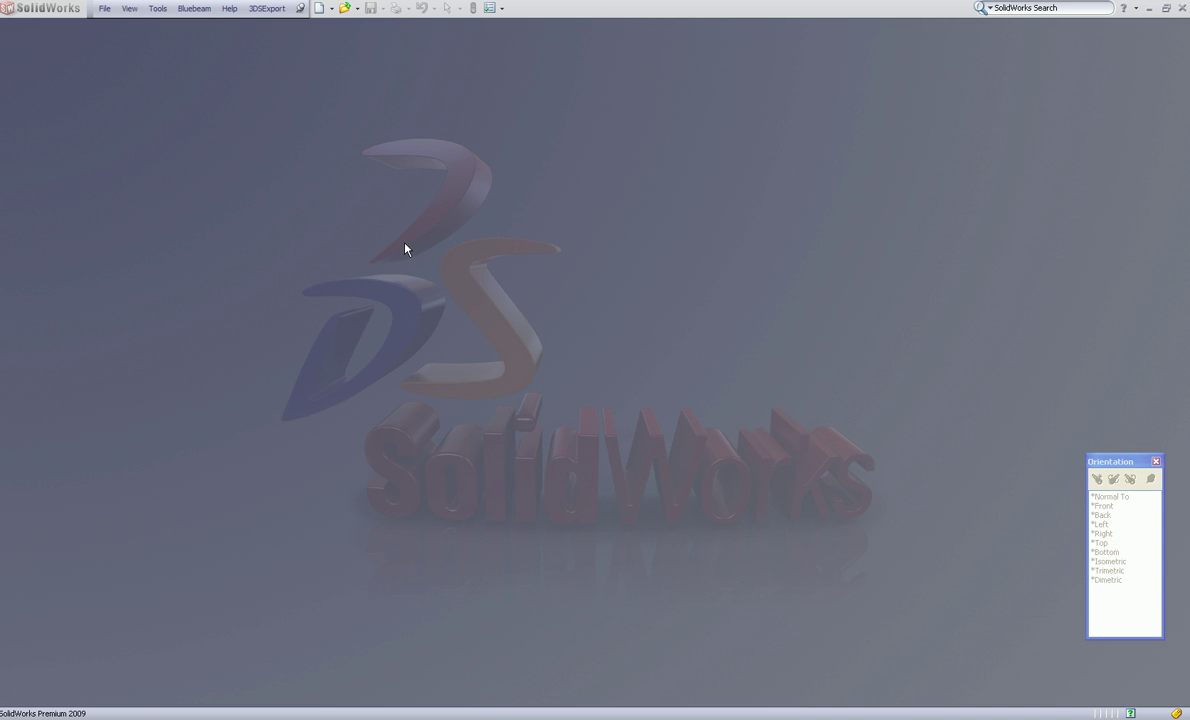
# - Create a new part from the Part-Inch template and start a sketch on its Front plane
pyautogui.click(108, 12)
pyautogui.click(118, 31)
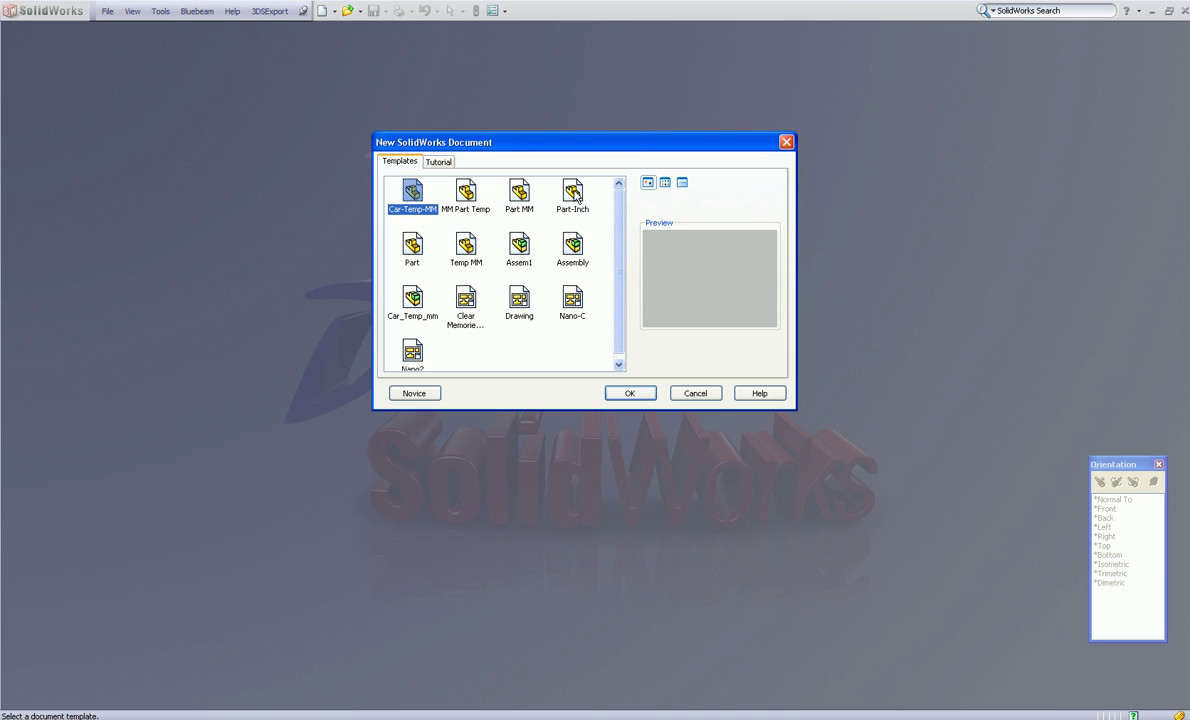
pyautogui.click(574, 195)
pyautogui.click(630, 393)
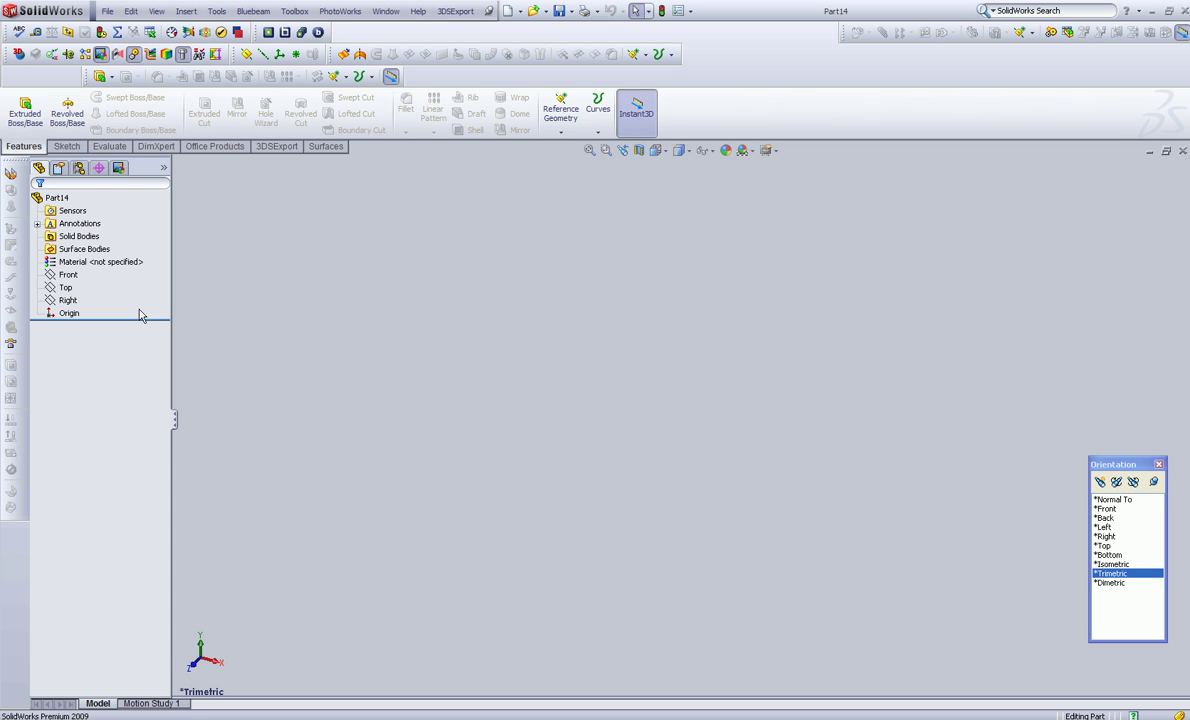
pyautogui.click(68, 274)
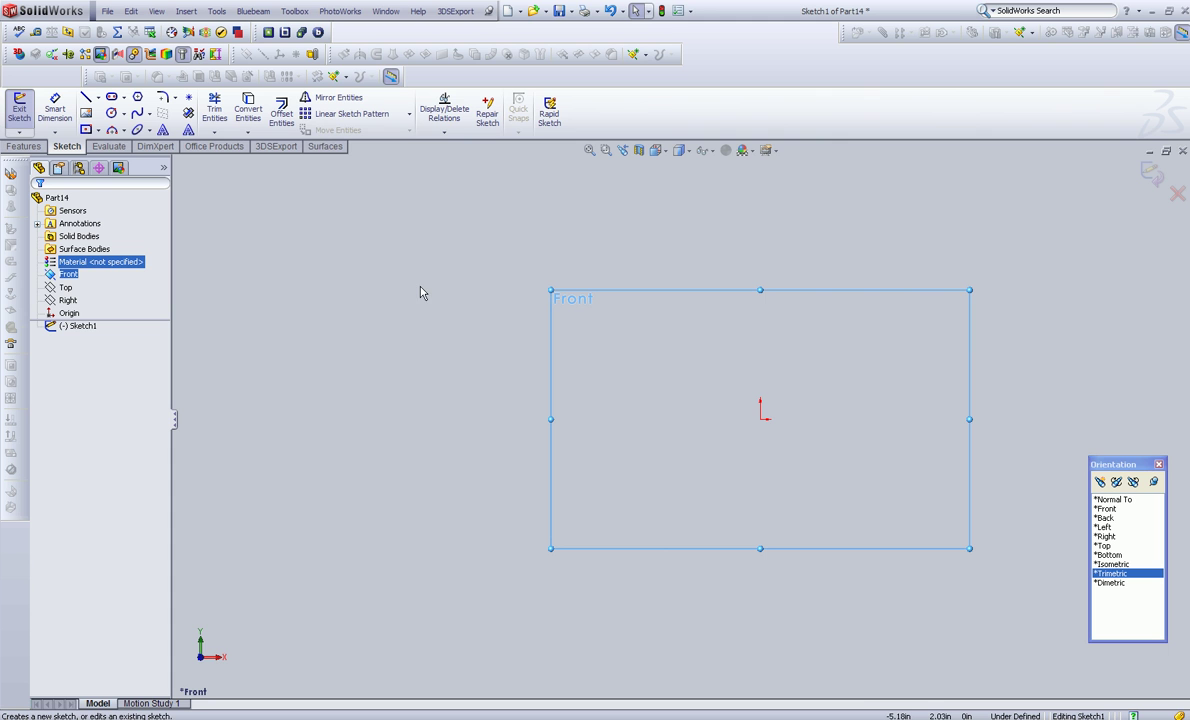
# - Draw a center rectangle centred on the origin
pyautogui.click(86, 130)
pyautogui.click(760, 411)
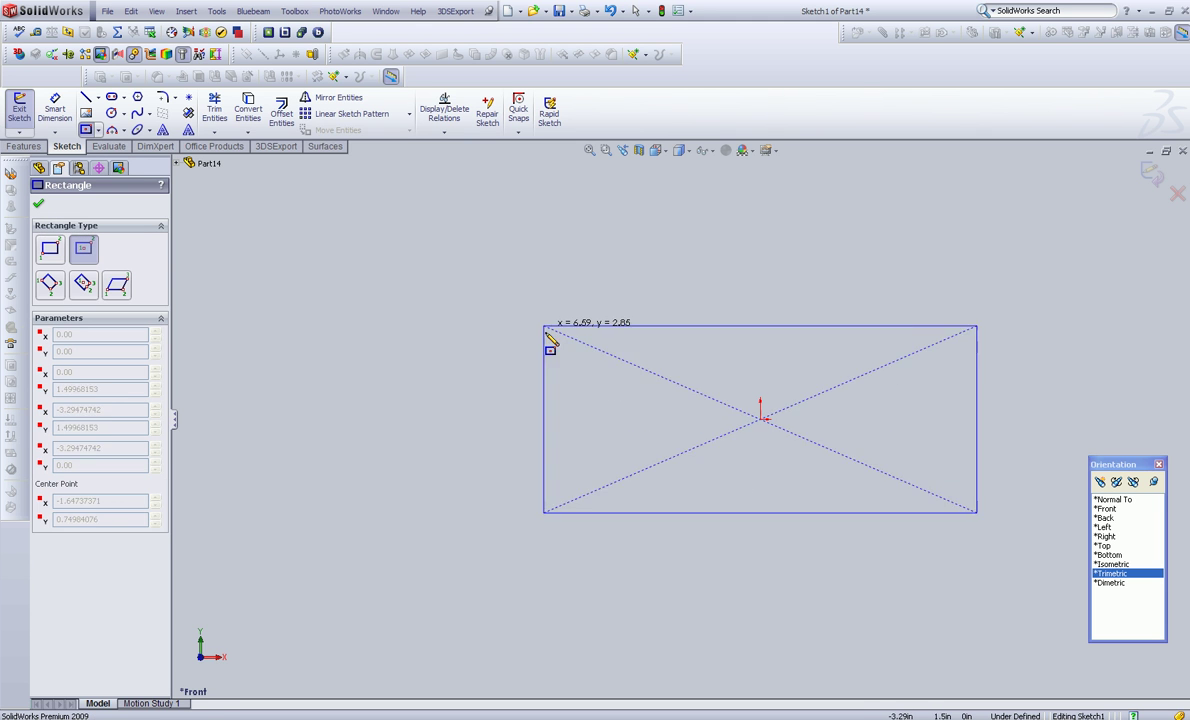
pyautogui.click(520, 275)
pyautogui.click(38, 203)
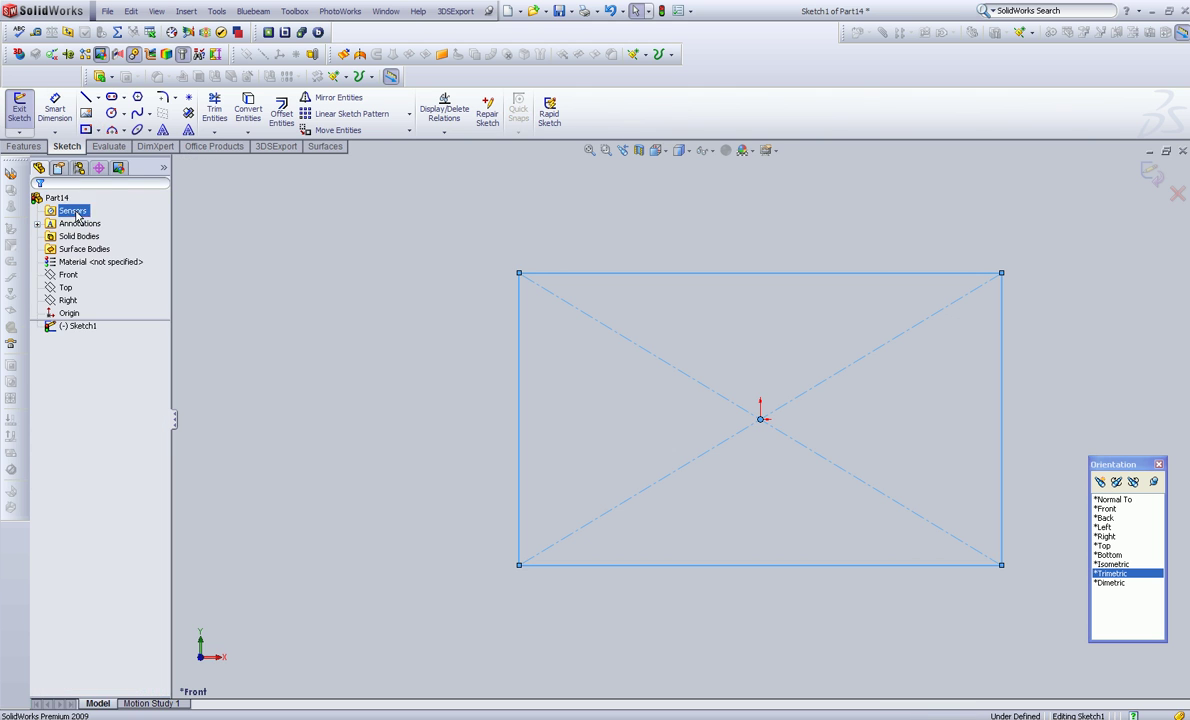
# - Add circles centred on the rectangle's left, top and right edge midpoints
pyautogui.click(111, 113)
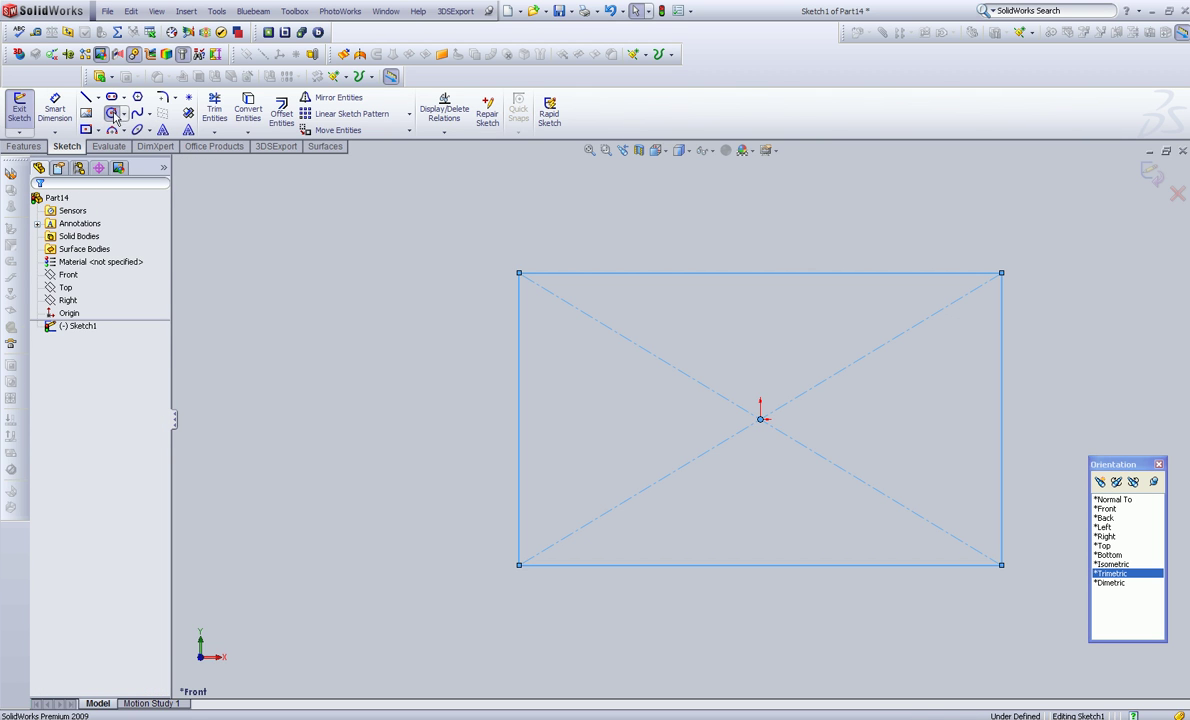
pyautogui.click(518, 418)
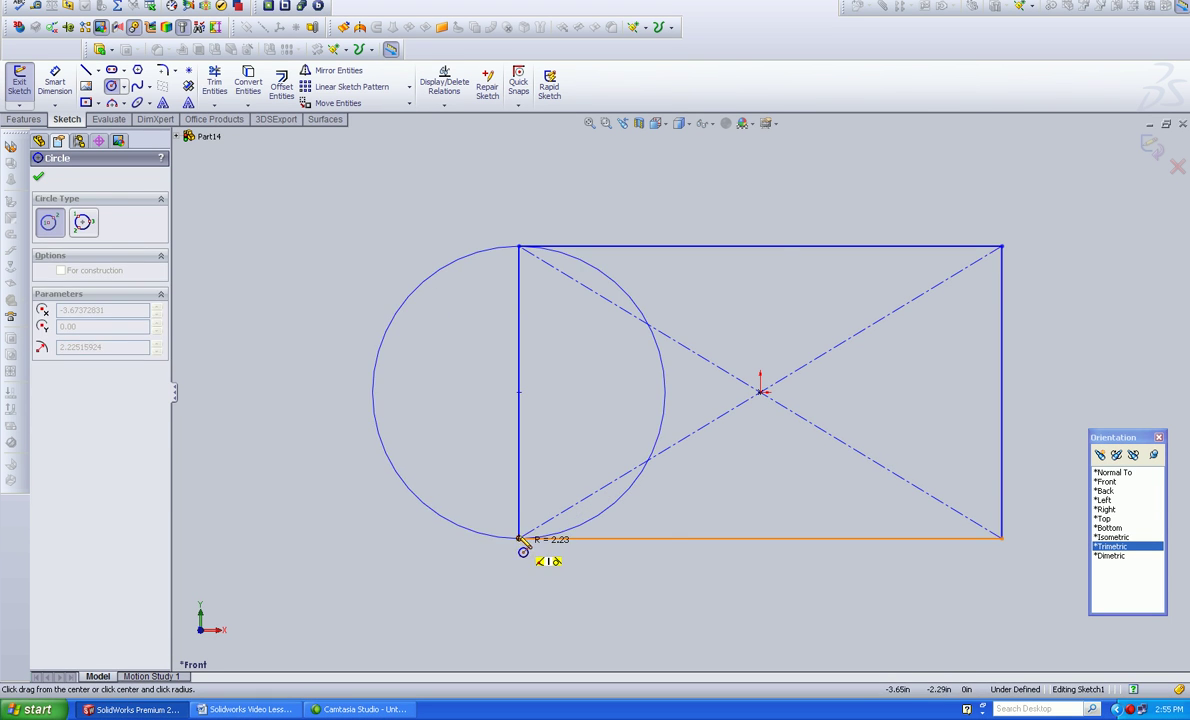
pyautogui.click(518, 565)
pyautogui.click(760, 246)
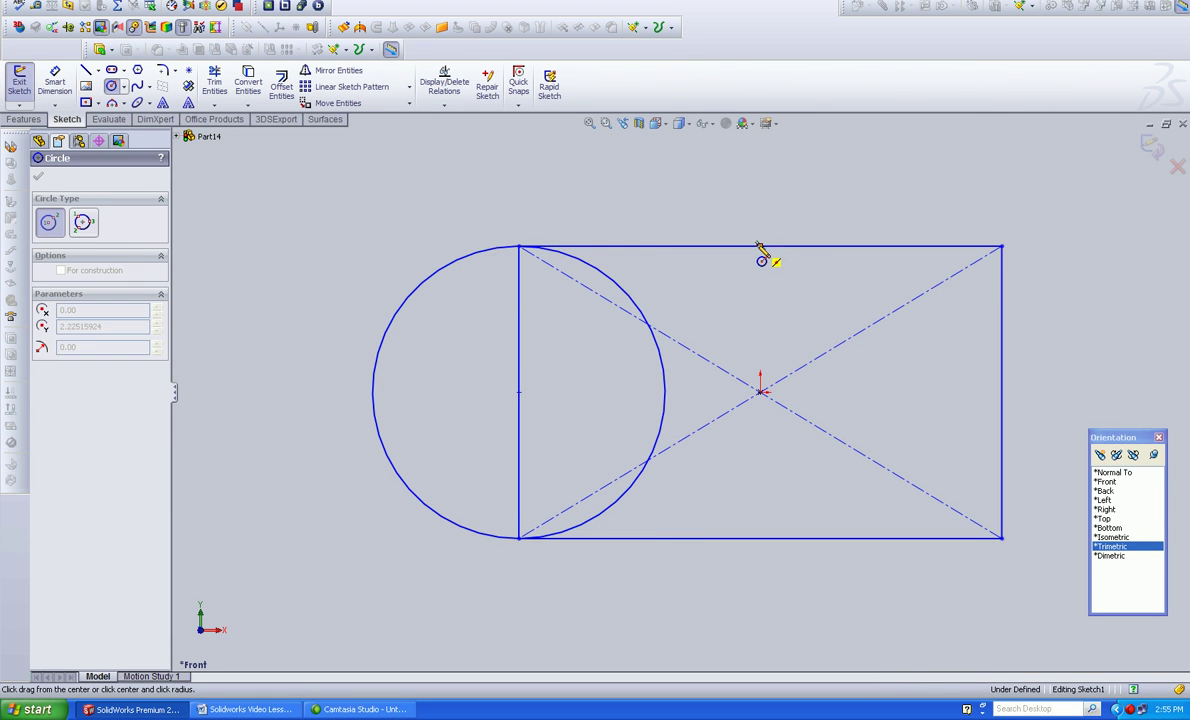
pyautogui.click(822, 293)
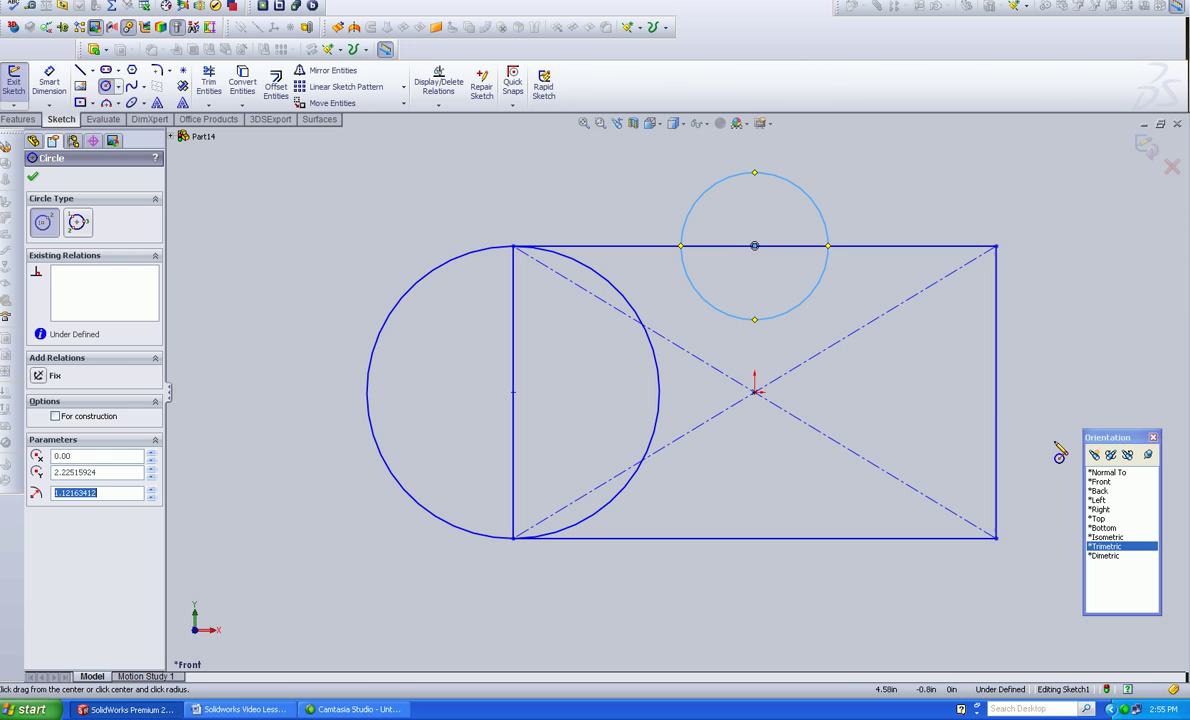
pyautogui.click(996, 392)
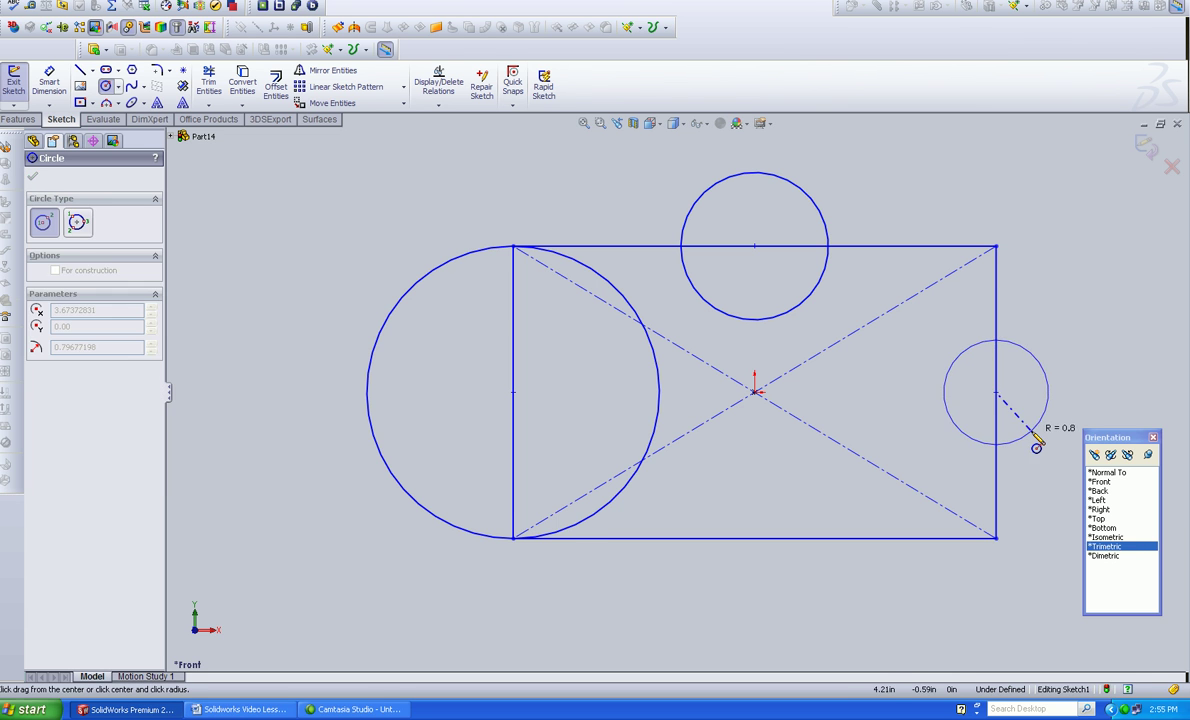
pyautogui.click(1036, 434)
pyautogui.click(32, 176)
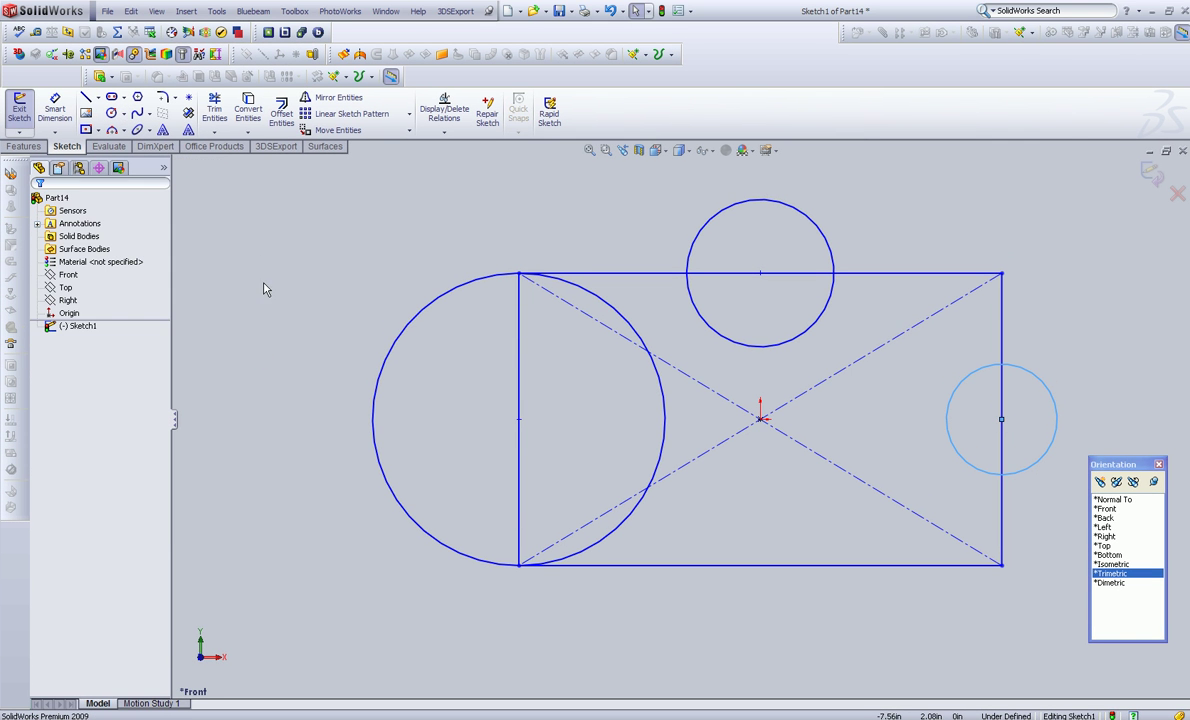
pyautogui.click(214, 133)
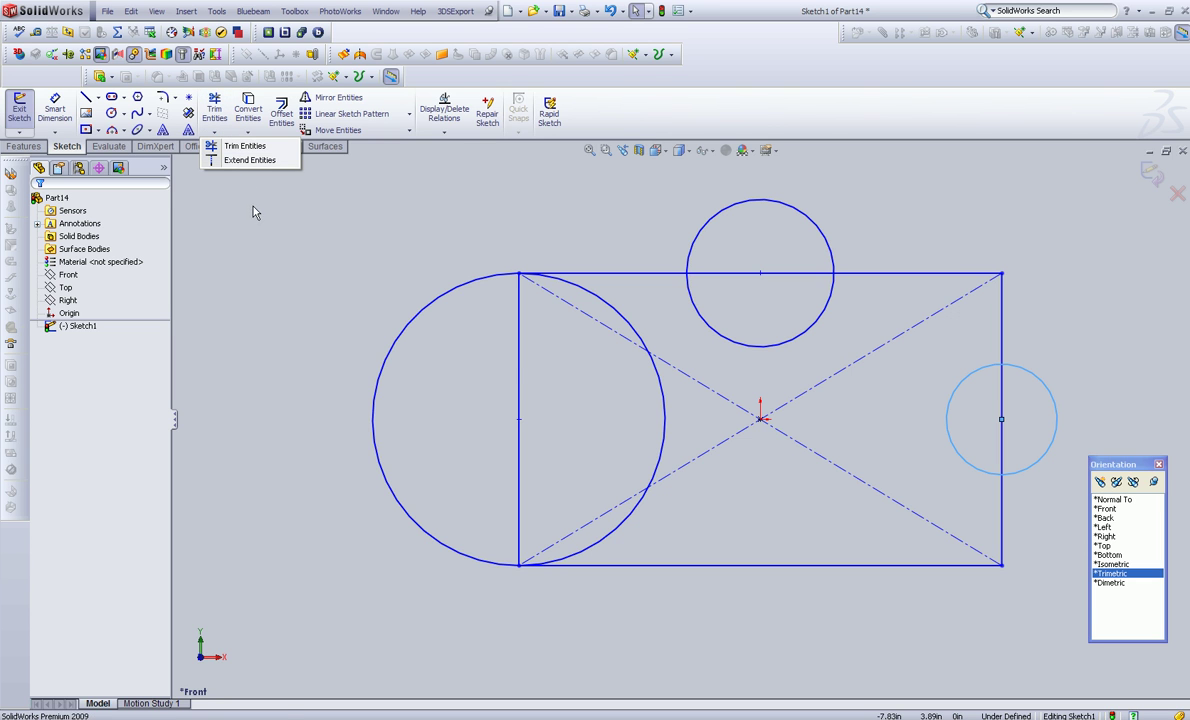
# - Activate Trim Entities with the Trim to closest option on Sketch1
pyautogui.click(246, 148)
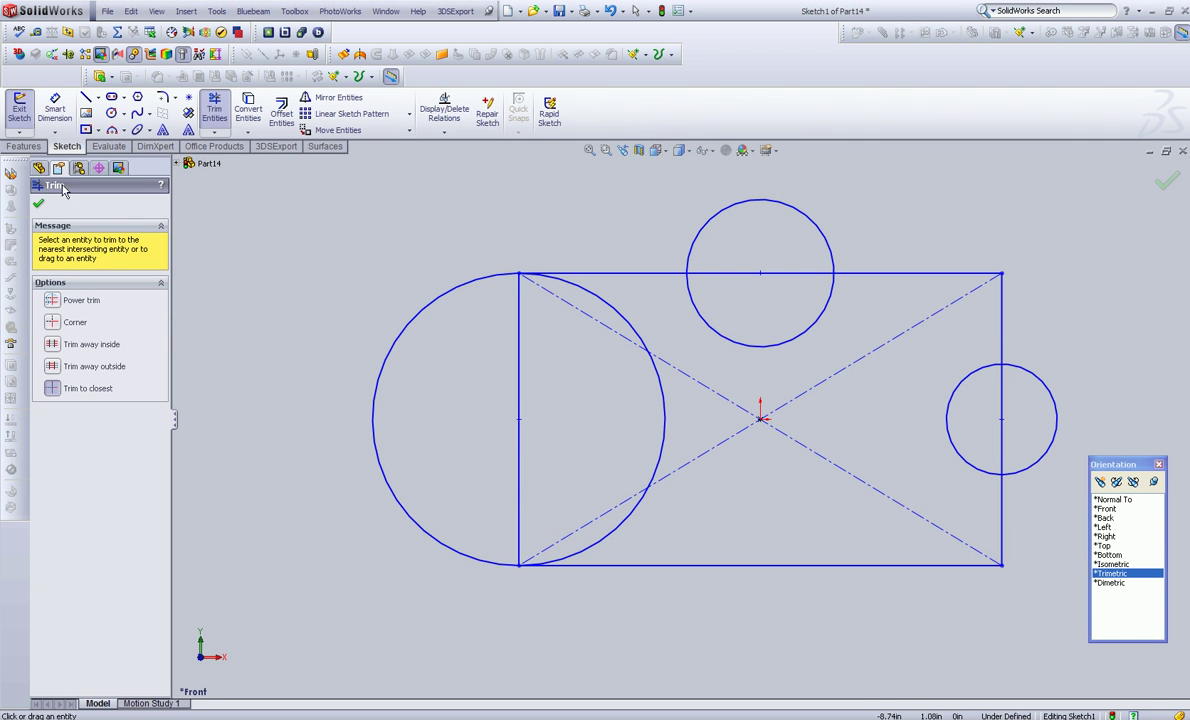
pyautogui.click(39, 176)
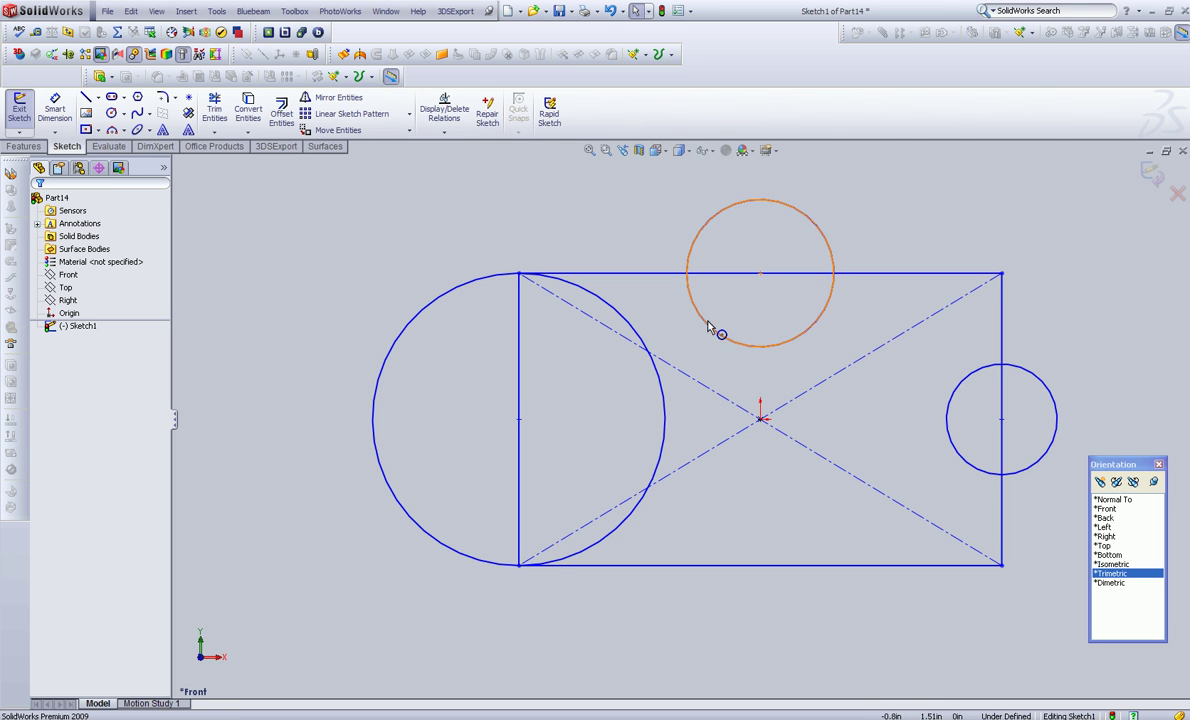
pyautogui.click(213, 107)
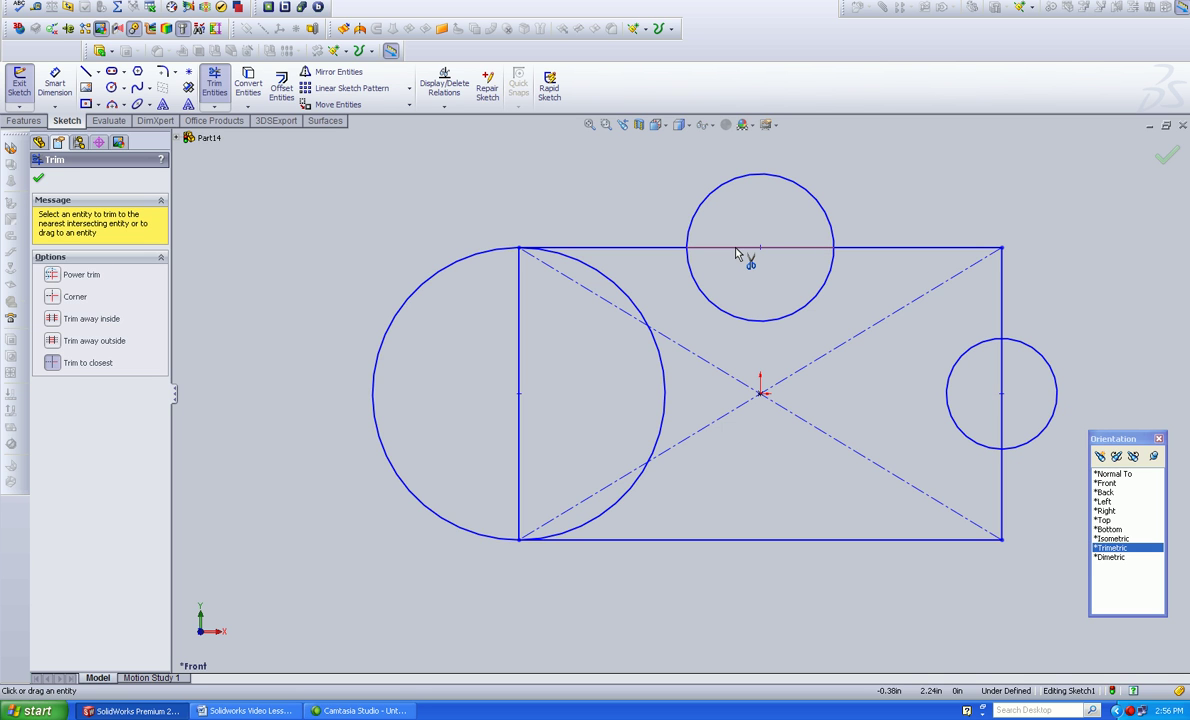
# - Trim the rectangle edges and inner arcs where the top and right circles overlap
pyautogui.click(736, 254)
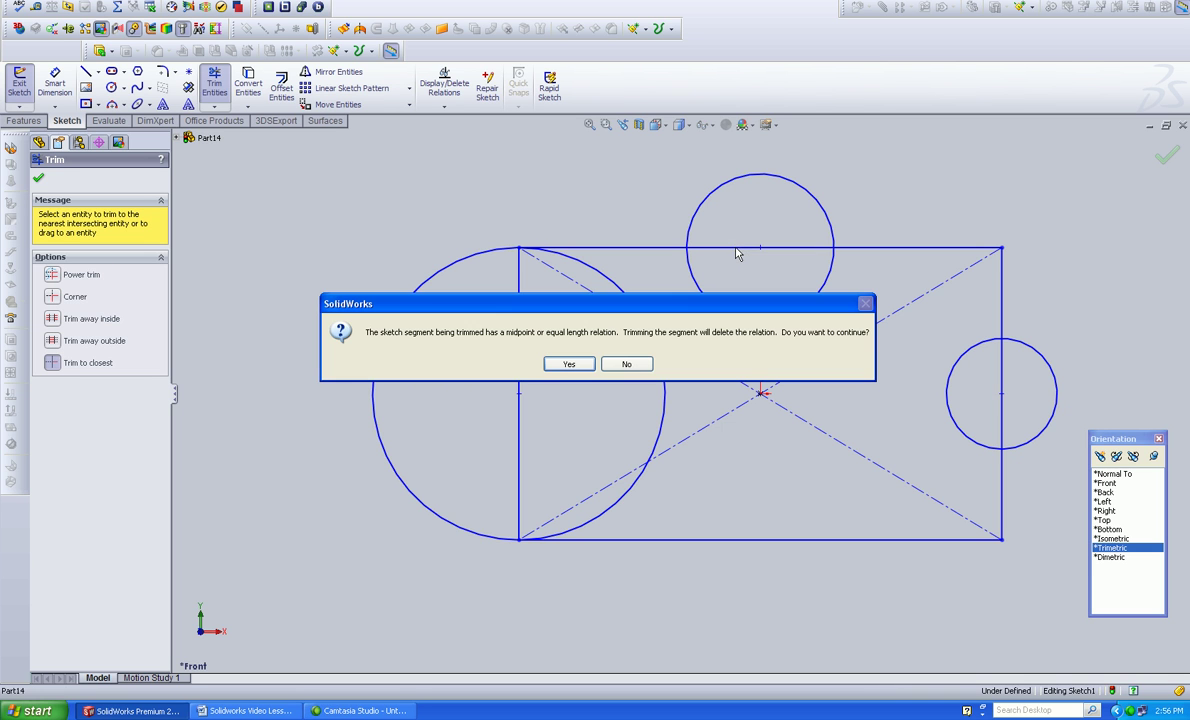
pyautogui.click(586, 366)
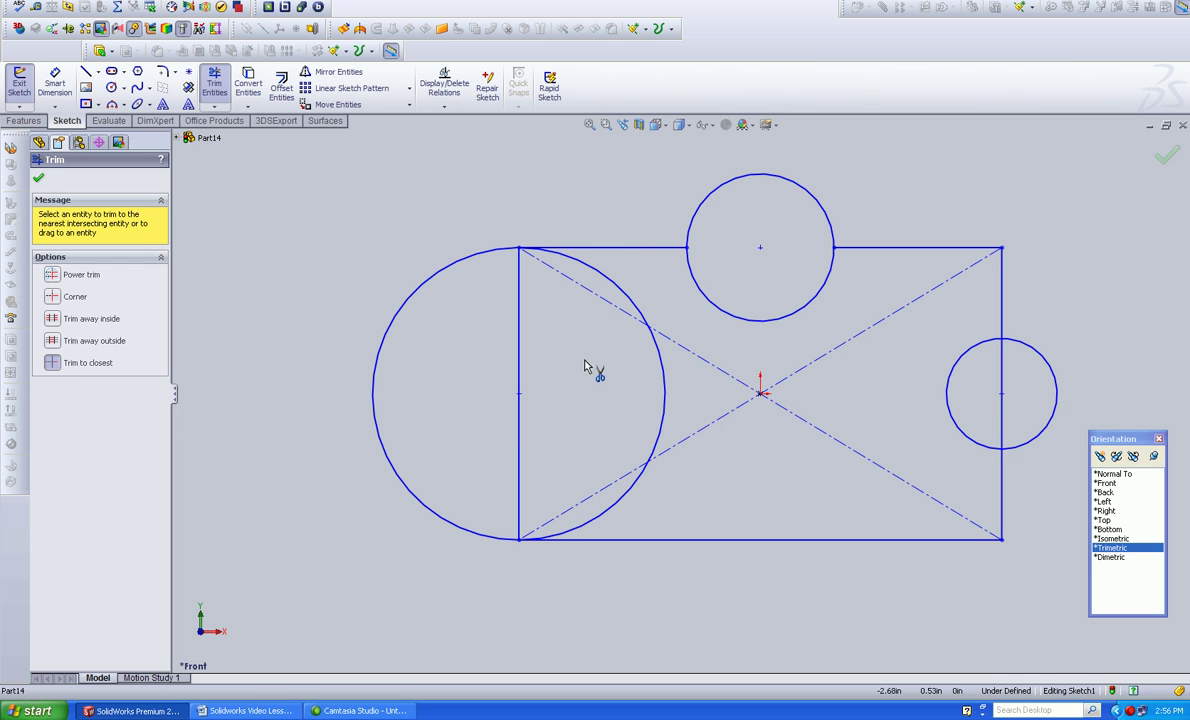
pyautogui.click(718, 312)
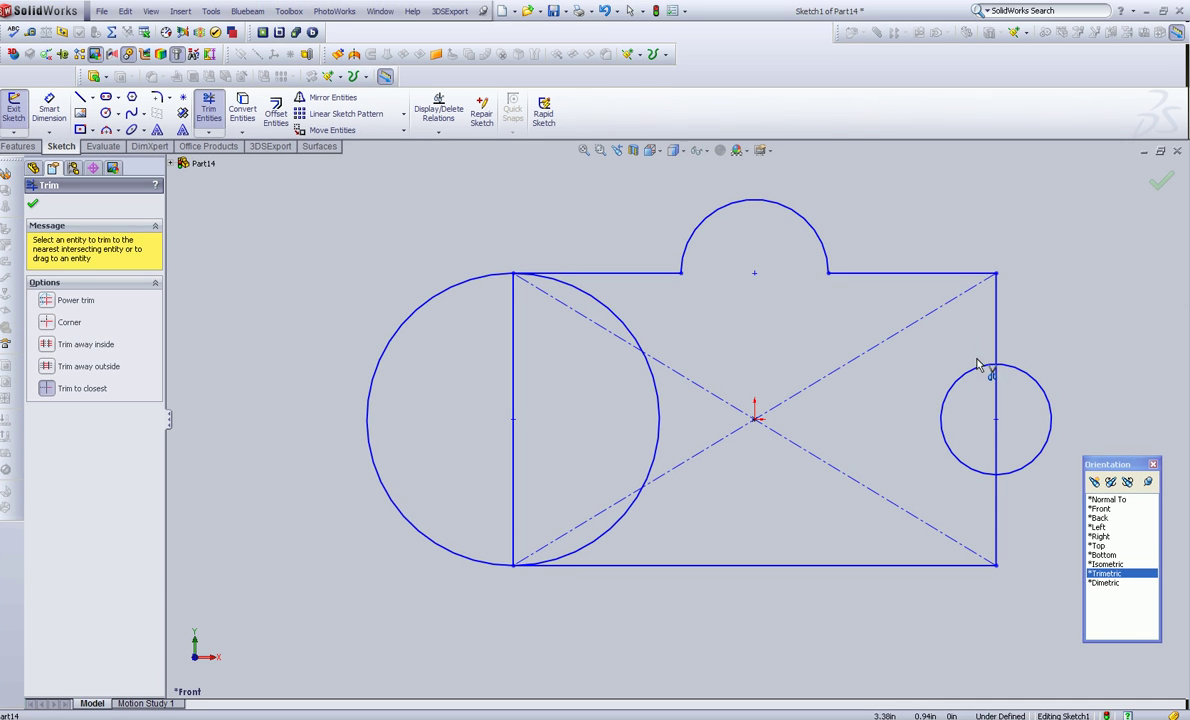
pyautogui.click(997, 390)
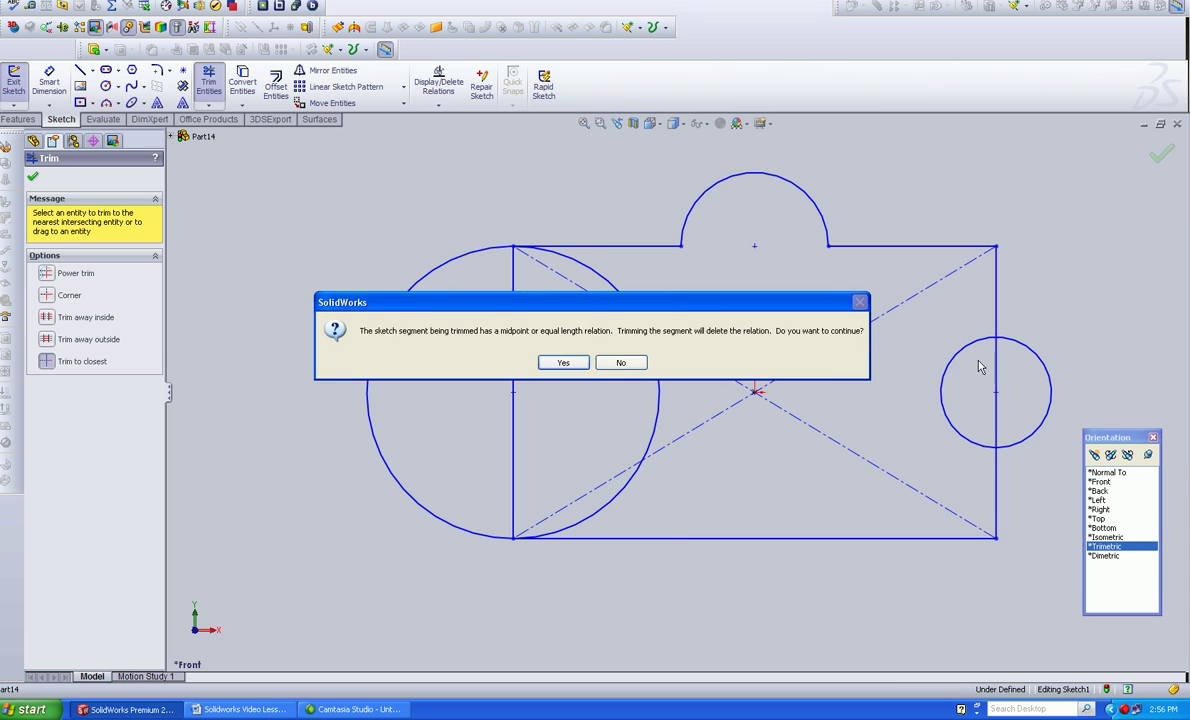
pyautogui.click(563, 364)
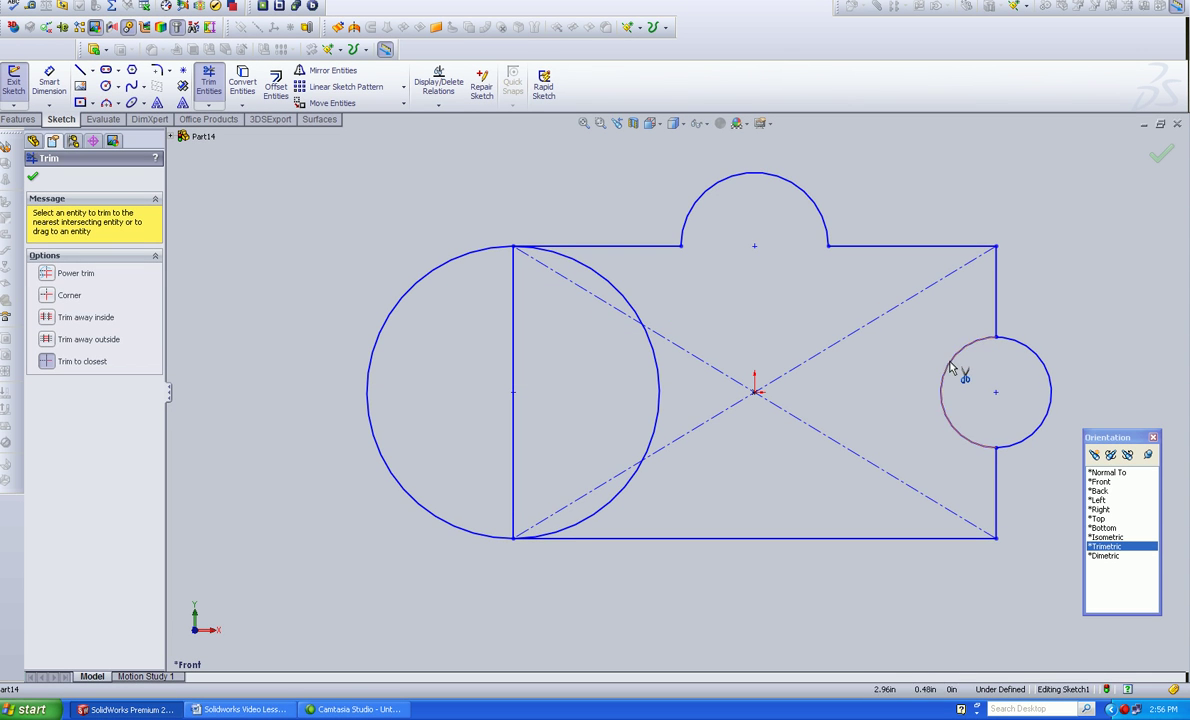
pyautogui.click(947, 370)
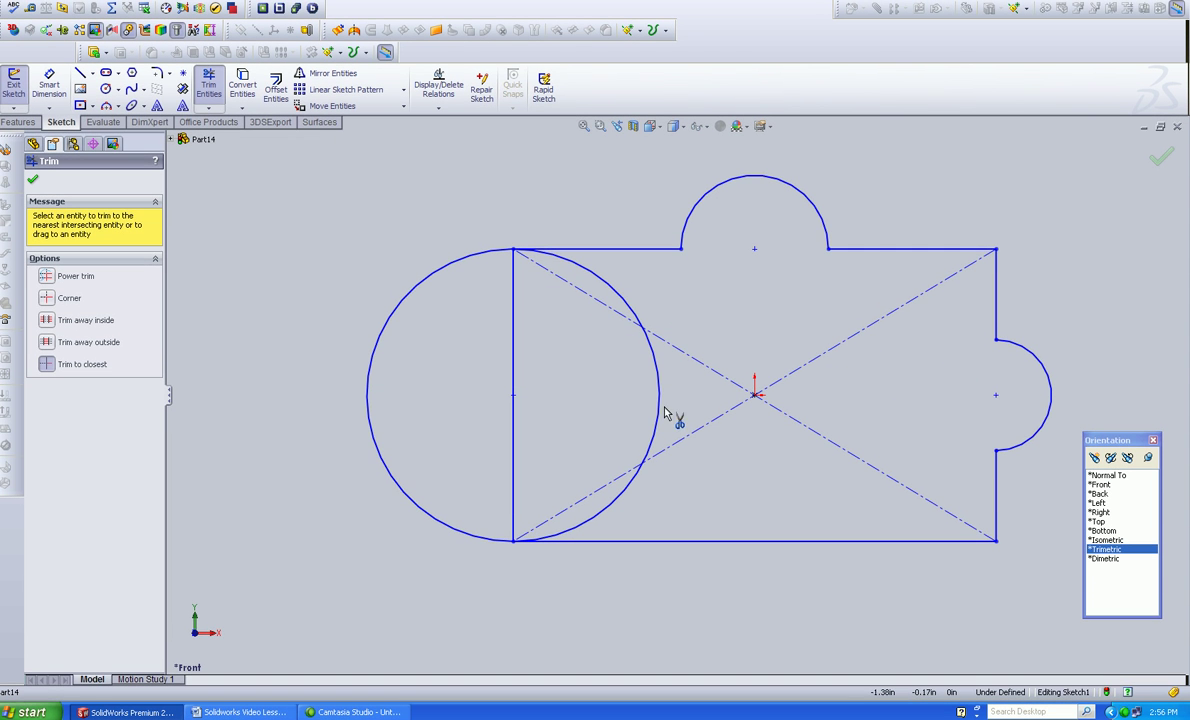
# - Trim away the diagonal centerline pieces around the left circle and corners
pyautogui.click(704, 365)
pyautogui.click(711, 420)
pyautogui.click(764, 405)
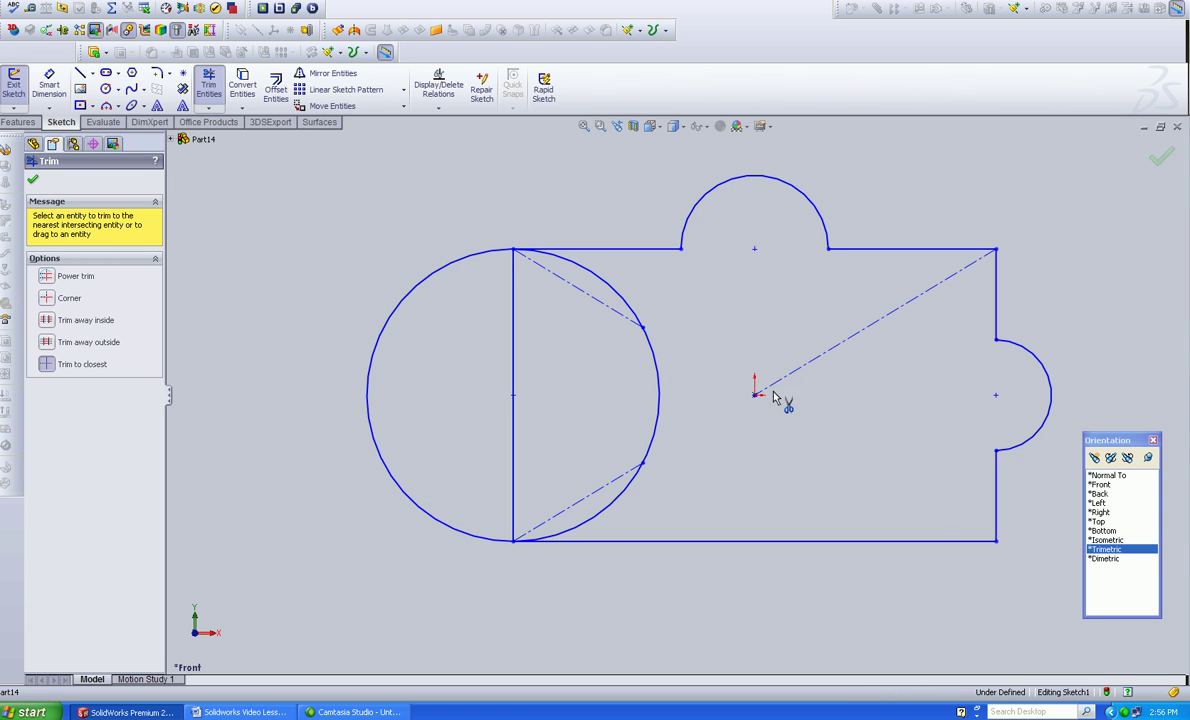
pyautogui.click(778, 378)
pyautogui.click(603, 308)
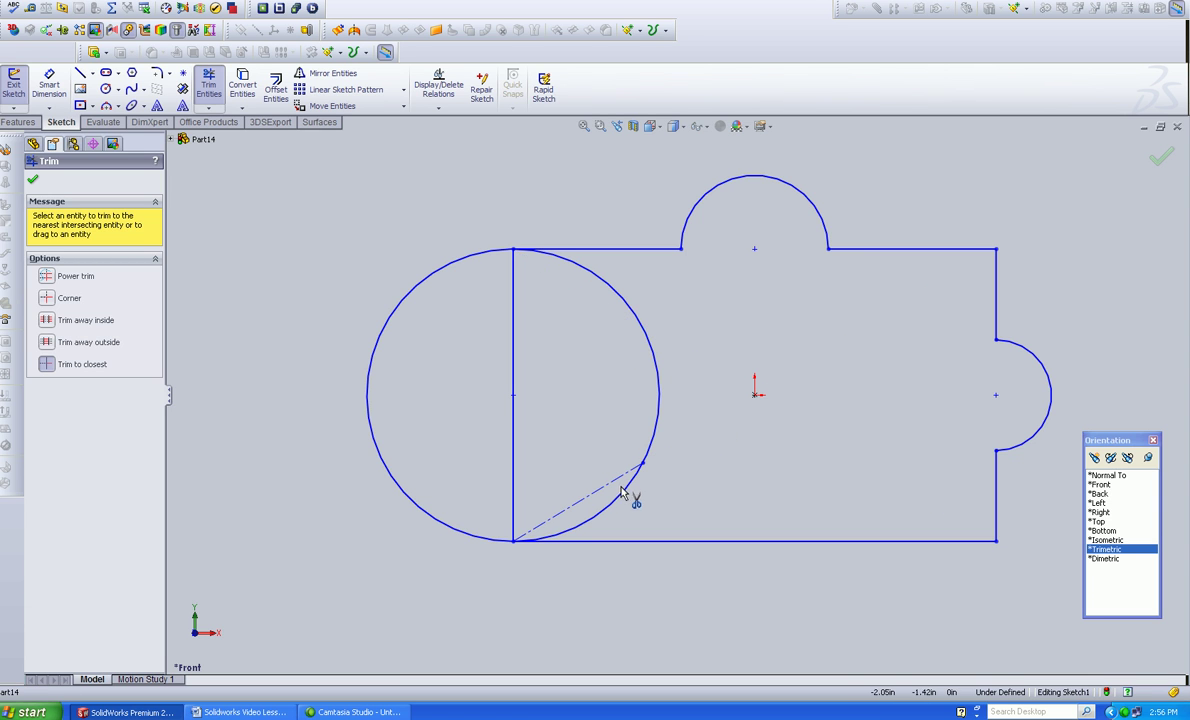
pyautogui.click(612, 484)
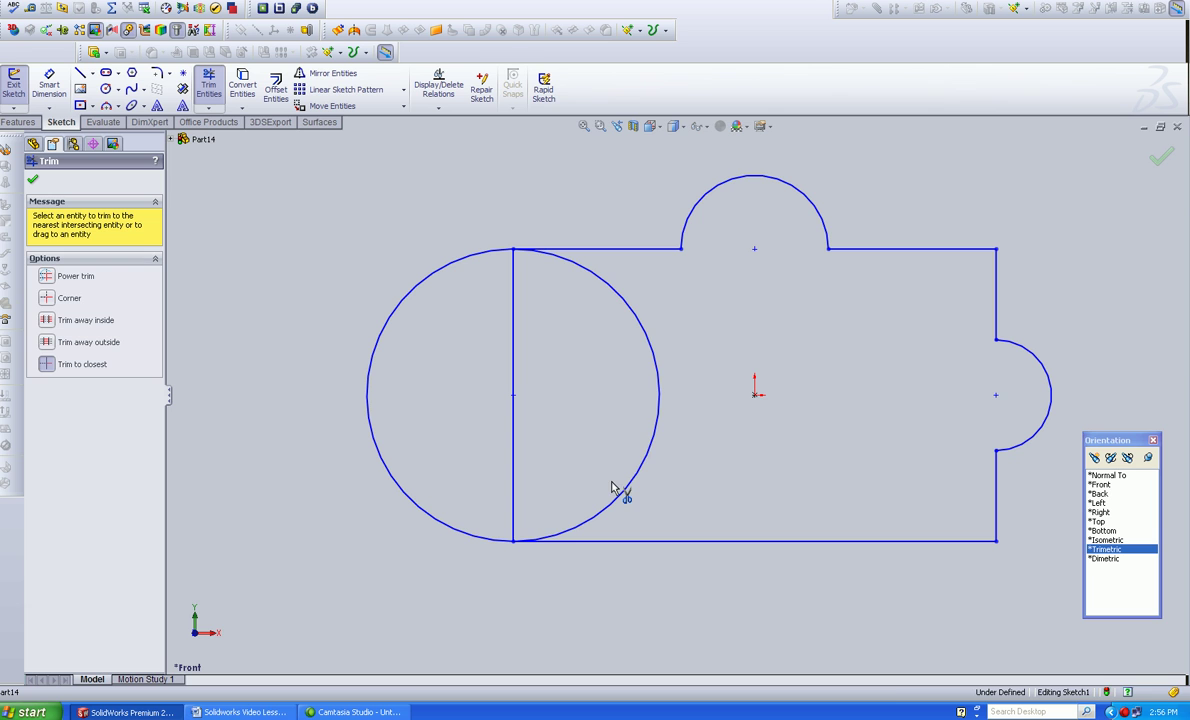
# - Remove the left circle's inner arc and the rectangle's left edge, leaving one outline
pyautogui.click(648, 349)
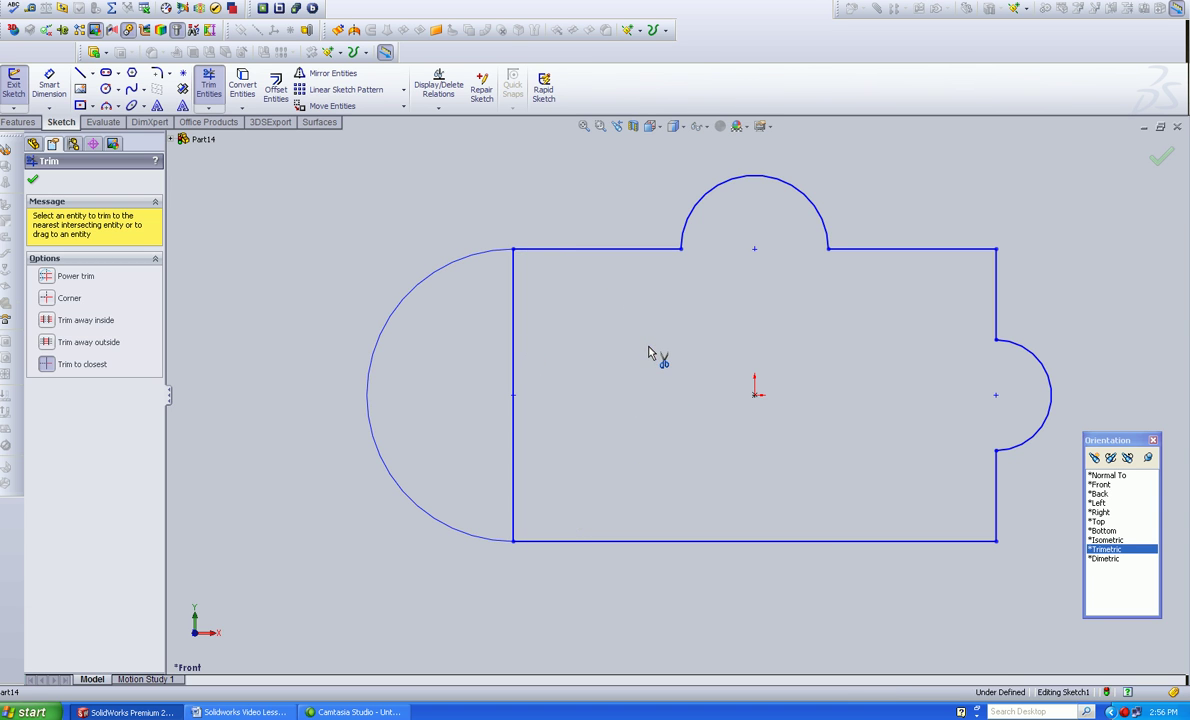
pyautogui.click(512, 363)
pyautogui.click(566, 370)
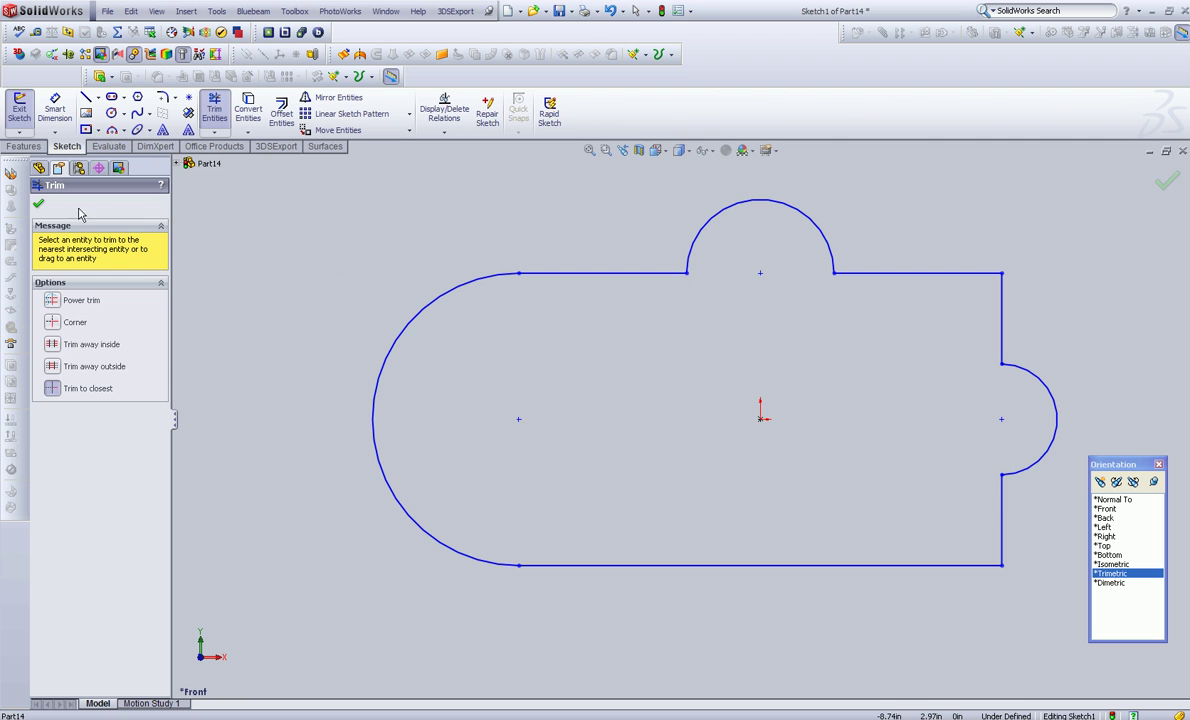
pyautogui.click(38, 203)
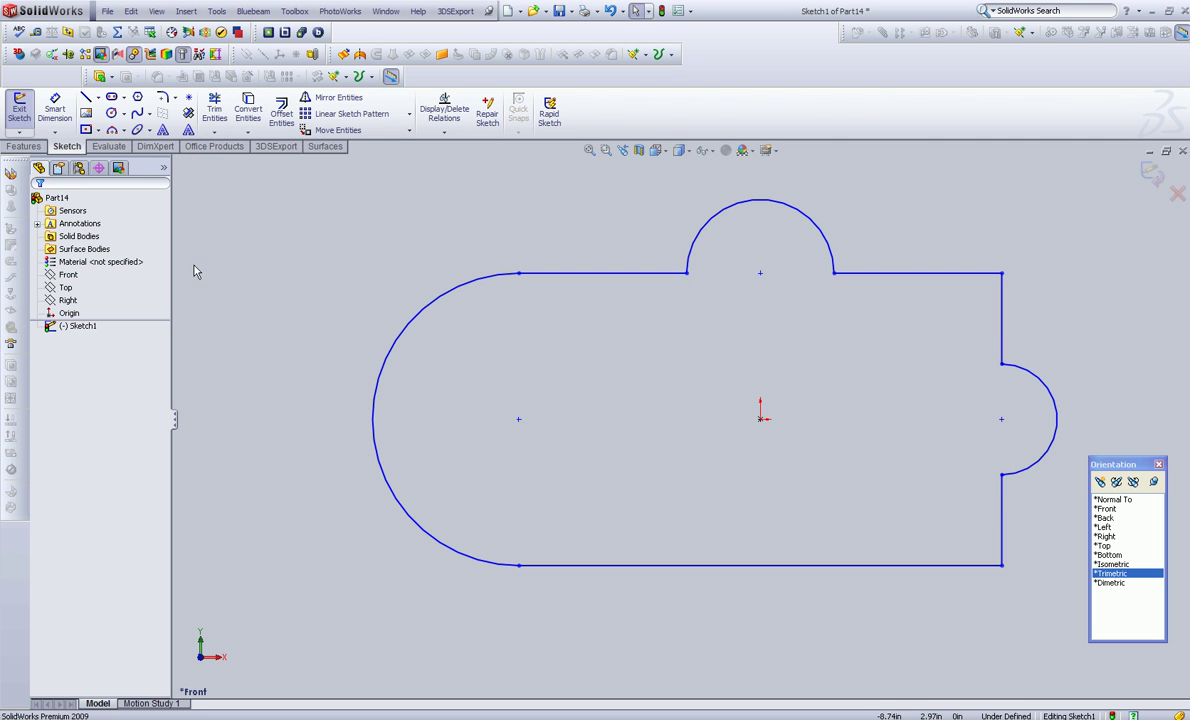
# - Draw a short horizontal line inward from the left arc's leftmost point
pyautogui.click(88, 100)
pyautogui.click(372, 419)
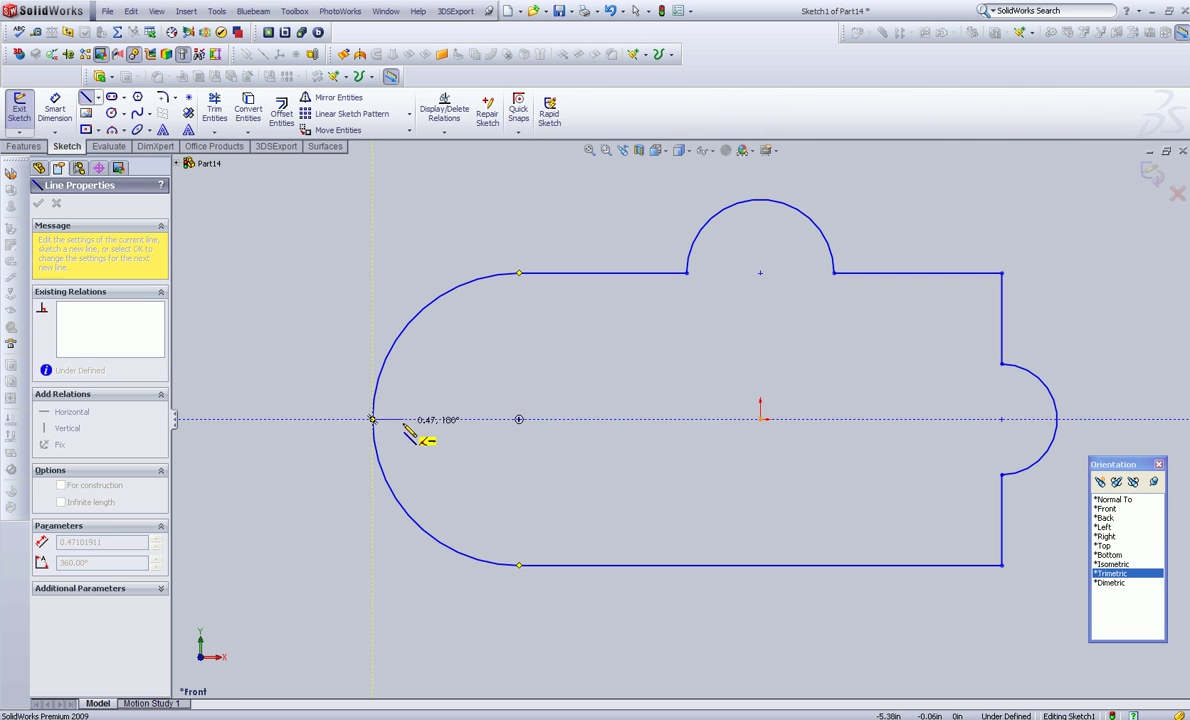
pyautogui.rightClick(440, 430)
pyautogui.click(461, 456)
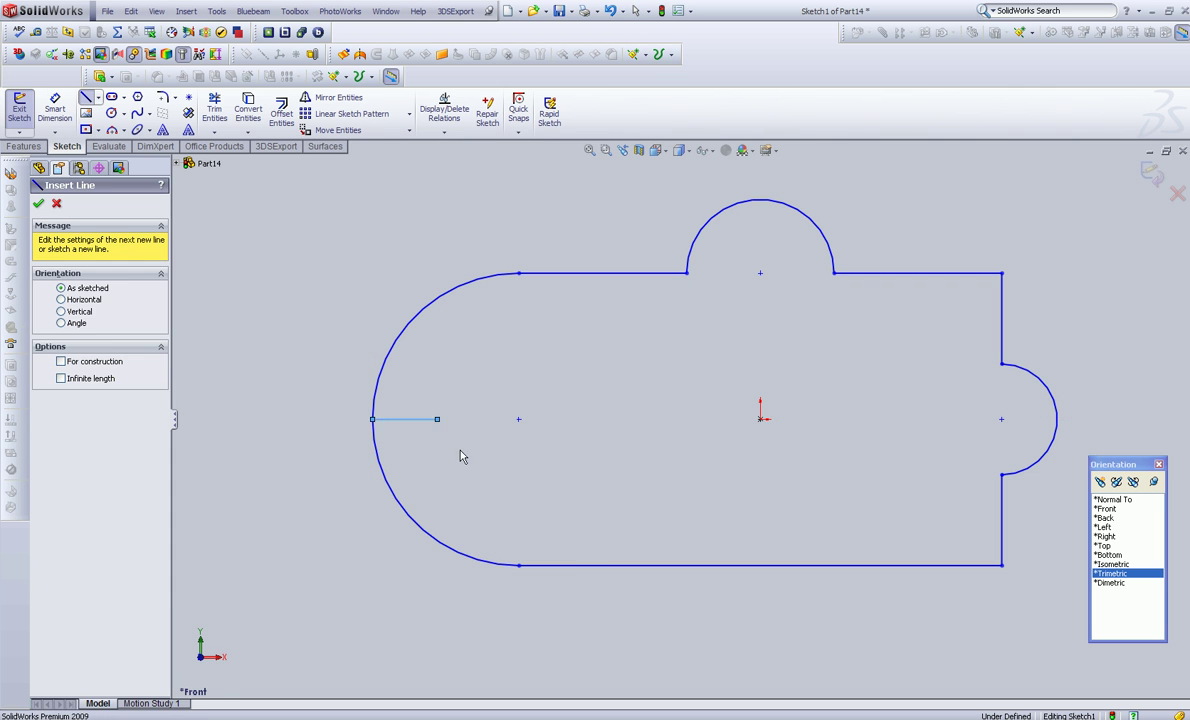
pyautogui.click(38, 203)
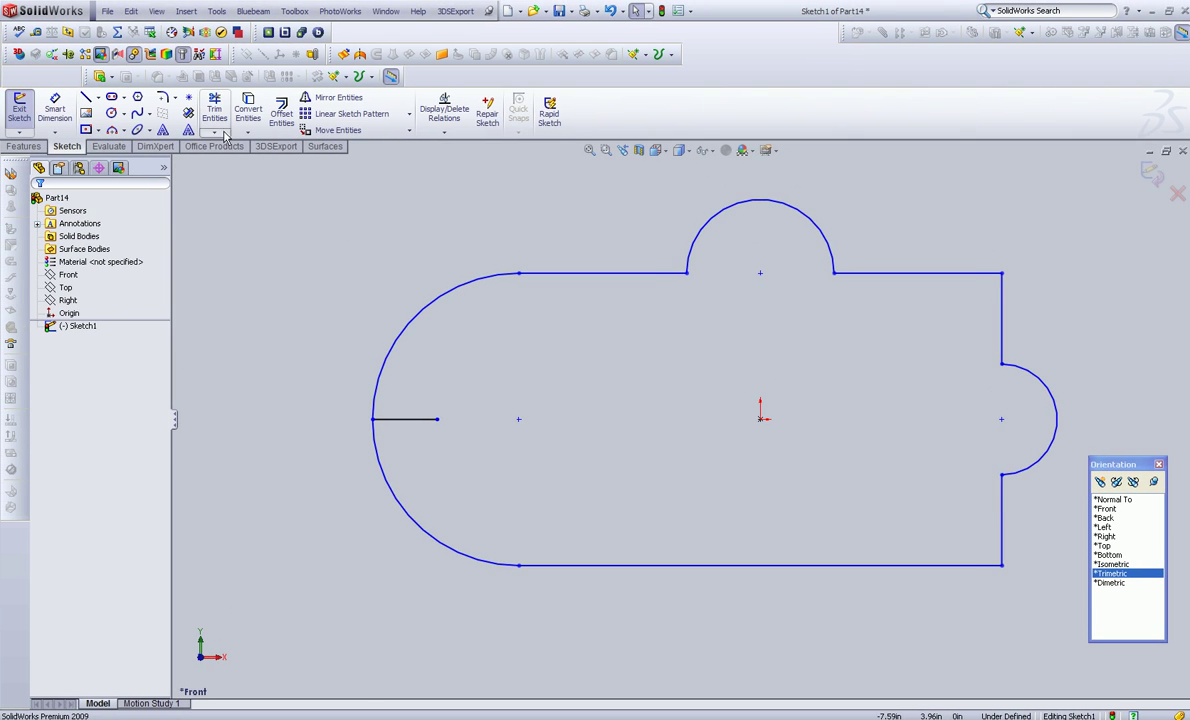
# - Extend the short horizontal line across to the right arc
pyautogui.click(219, 134)
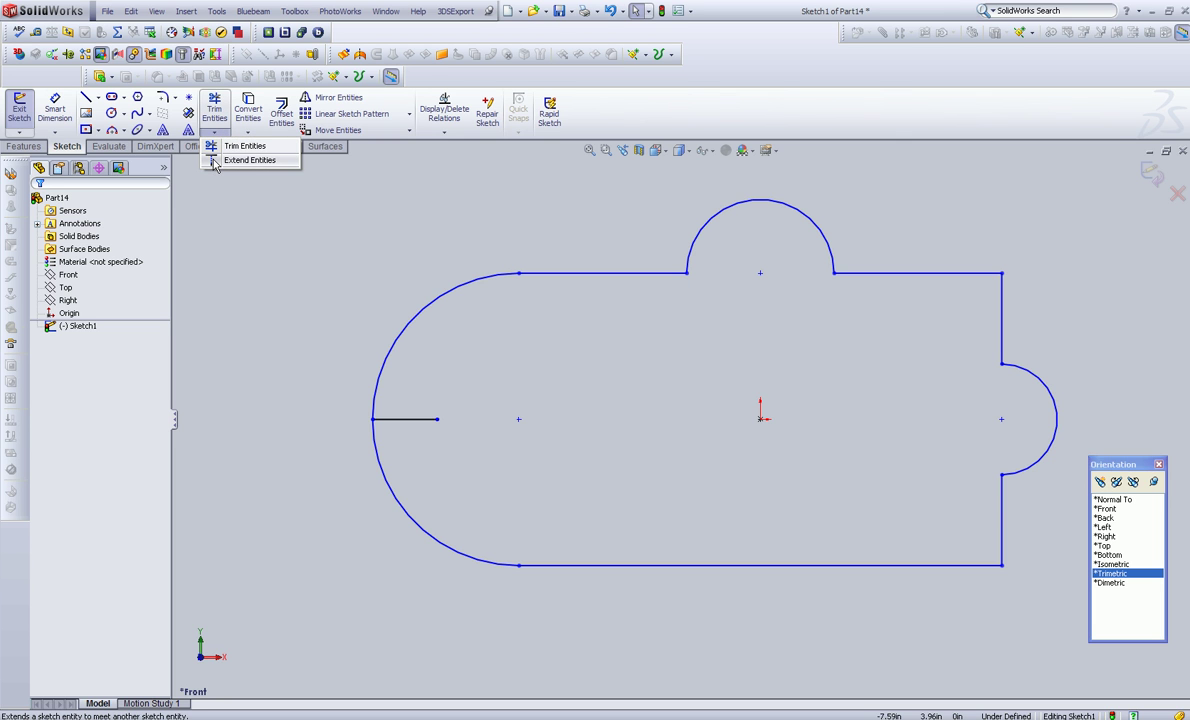
pyautogui.click(213, 161)
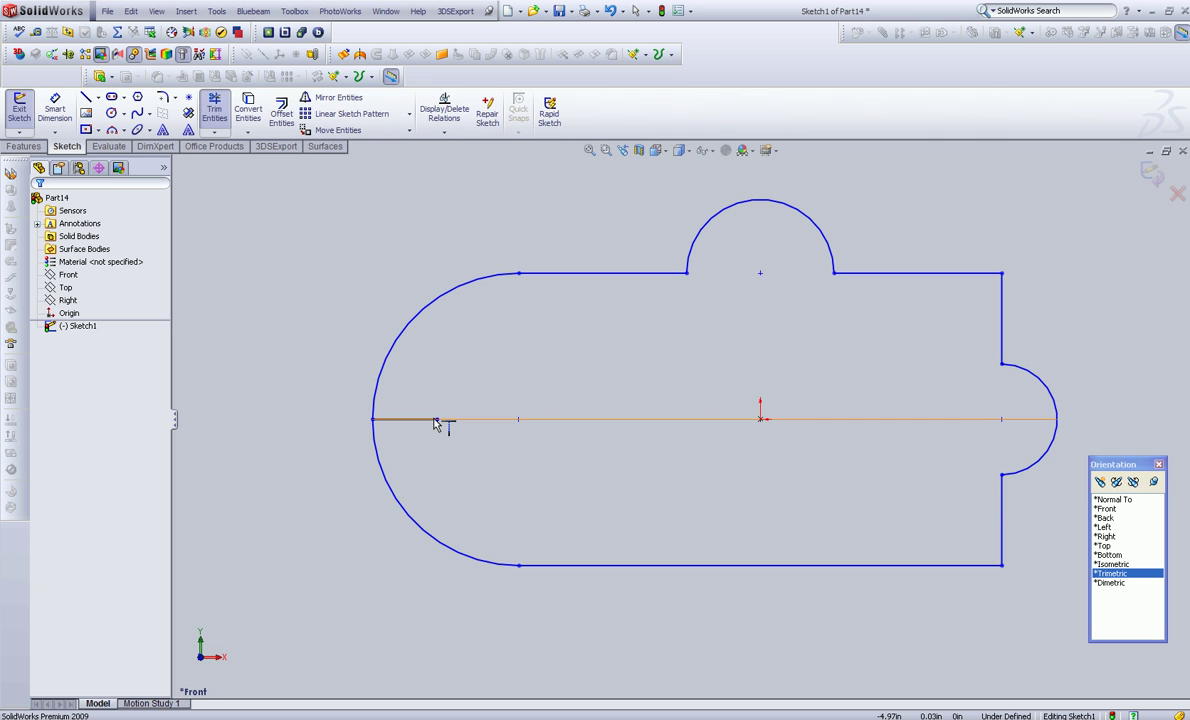
pyautogui.click(437, 421)
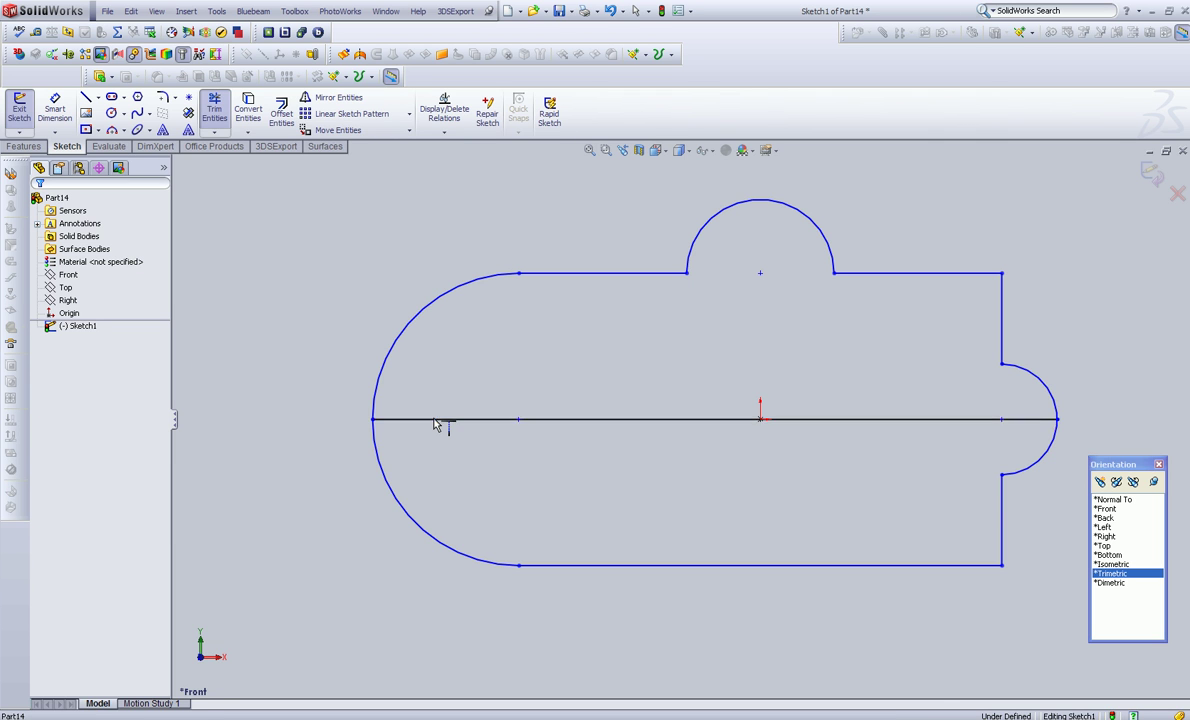
# - Draw a short vertical line starting at the top arc's left end
pyautogui.click(86, 97)
pyautogui.click(686, 274)
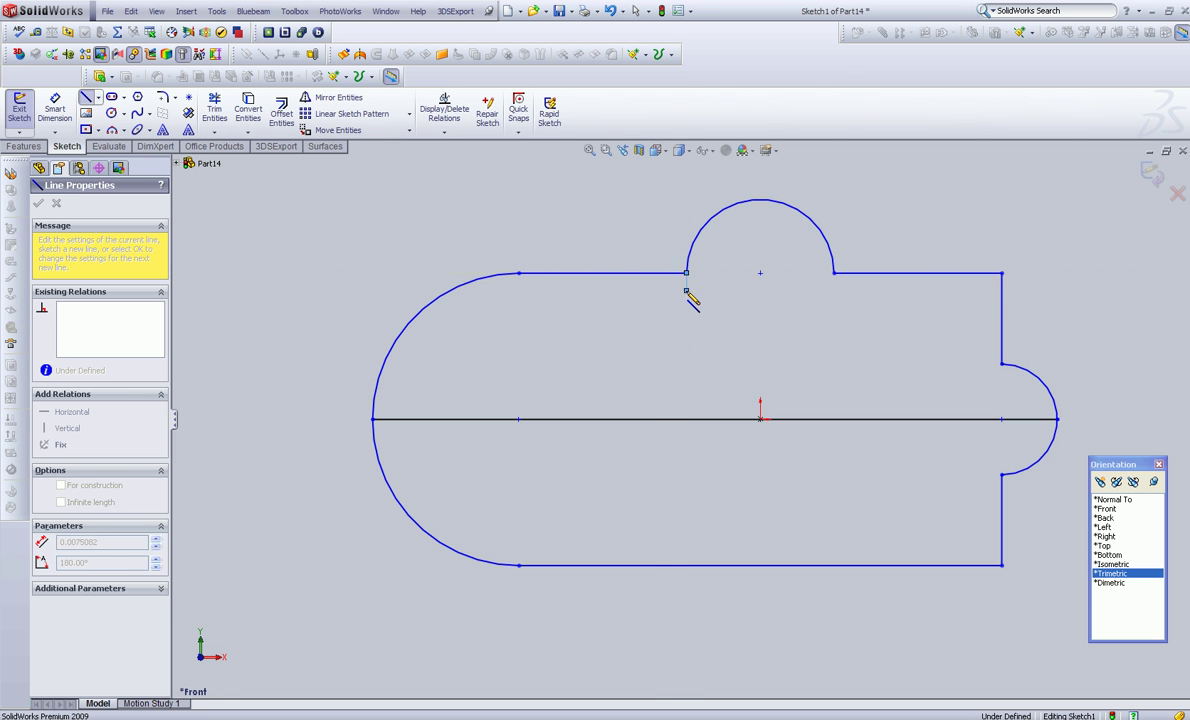
pyautogui.rightClick(686, 289)
pyautogui.click(727, 324)
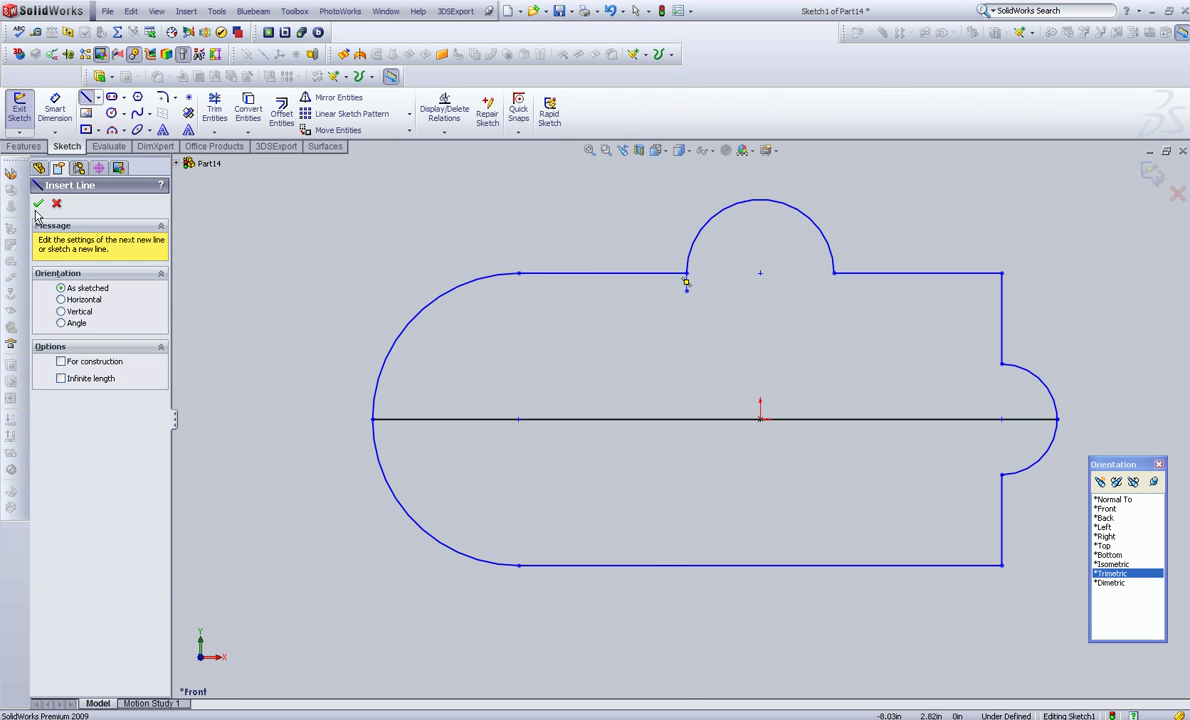
pyautogui.press('Escape')
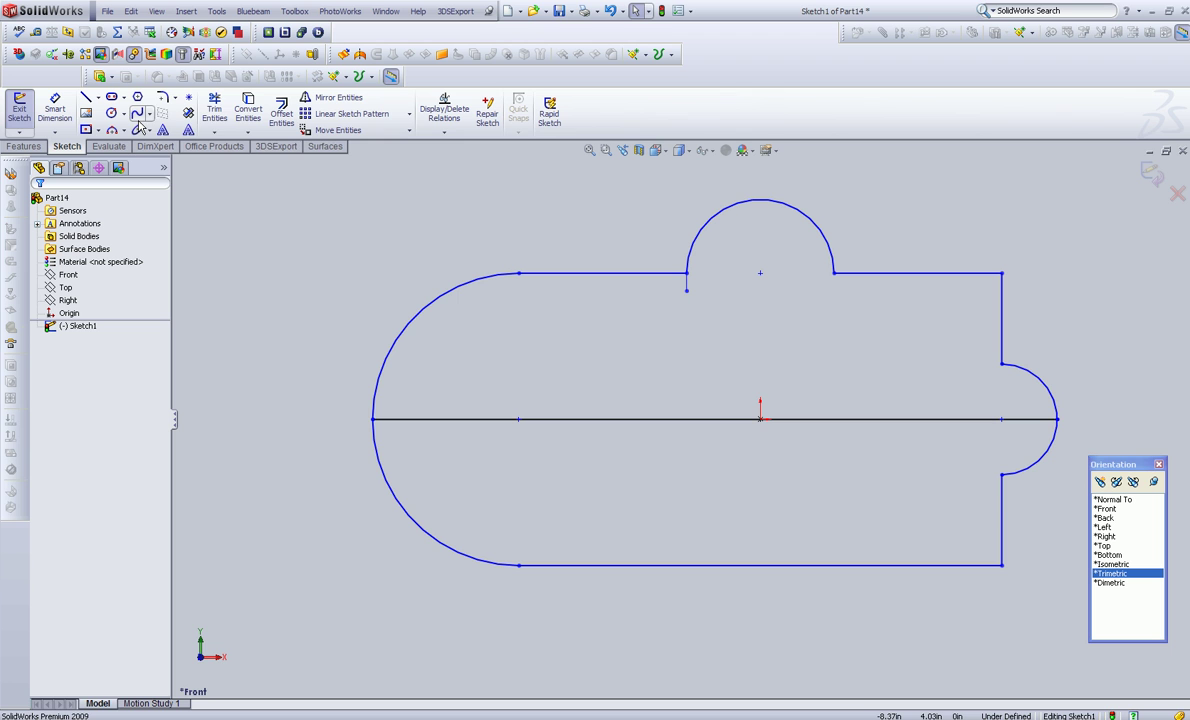
# - Extend the vertical line down past the centerline to the bottom edge
pyautogui.click(214, 132)
pyautogui.click(245, 160)
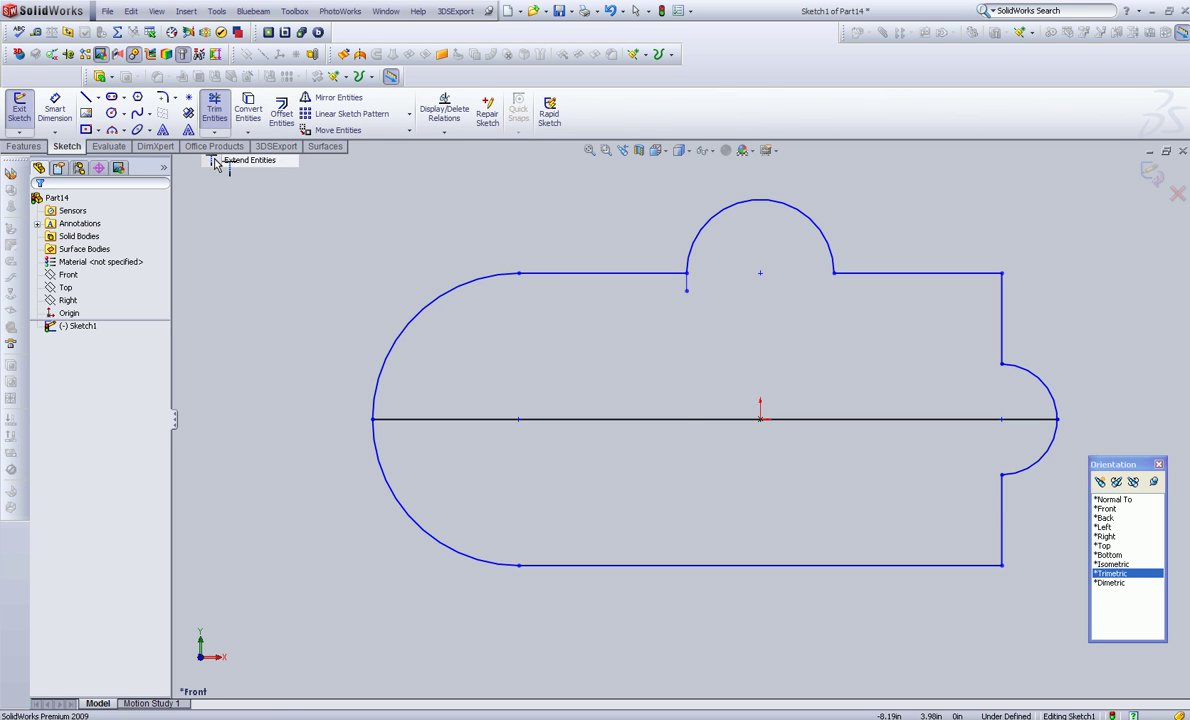
pyautogui.click(687, 292)
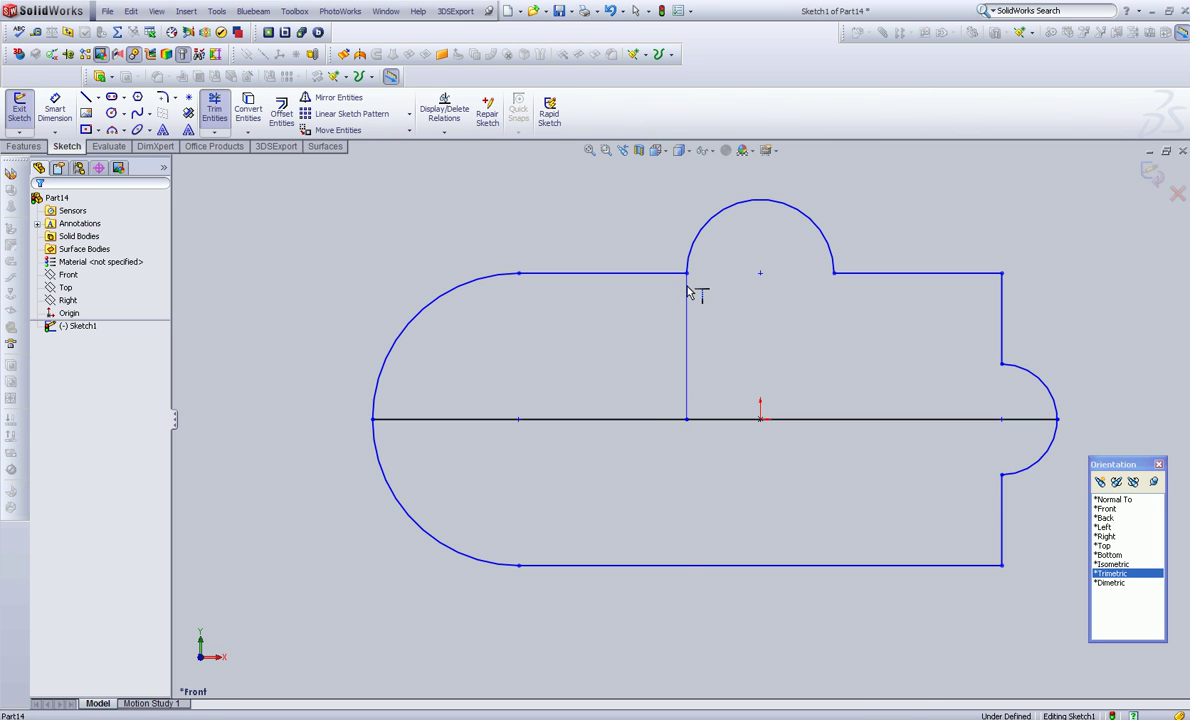
pyautogui.click(689, 338)
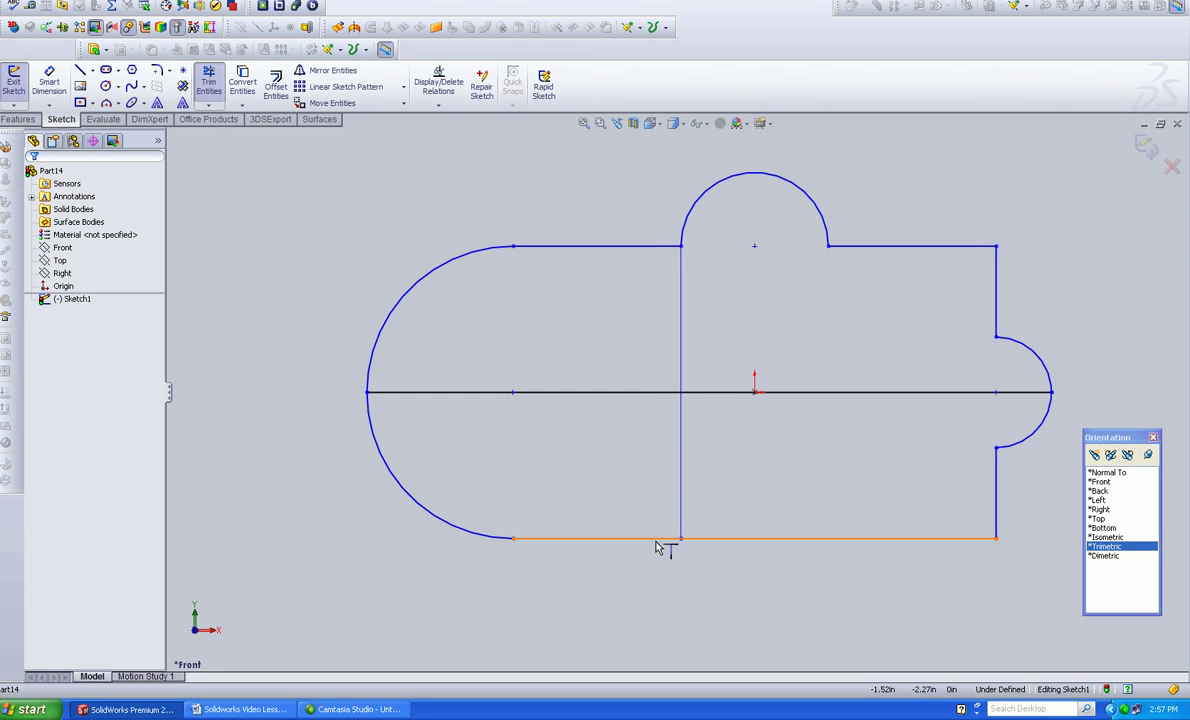
pyautogui.rightClick(439, 195)
pyautogui.click(466, 205)
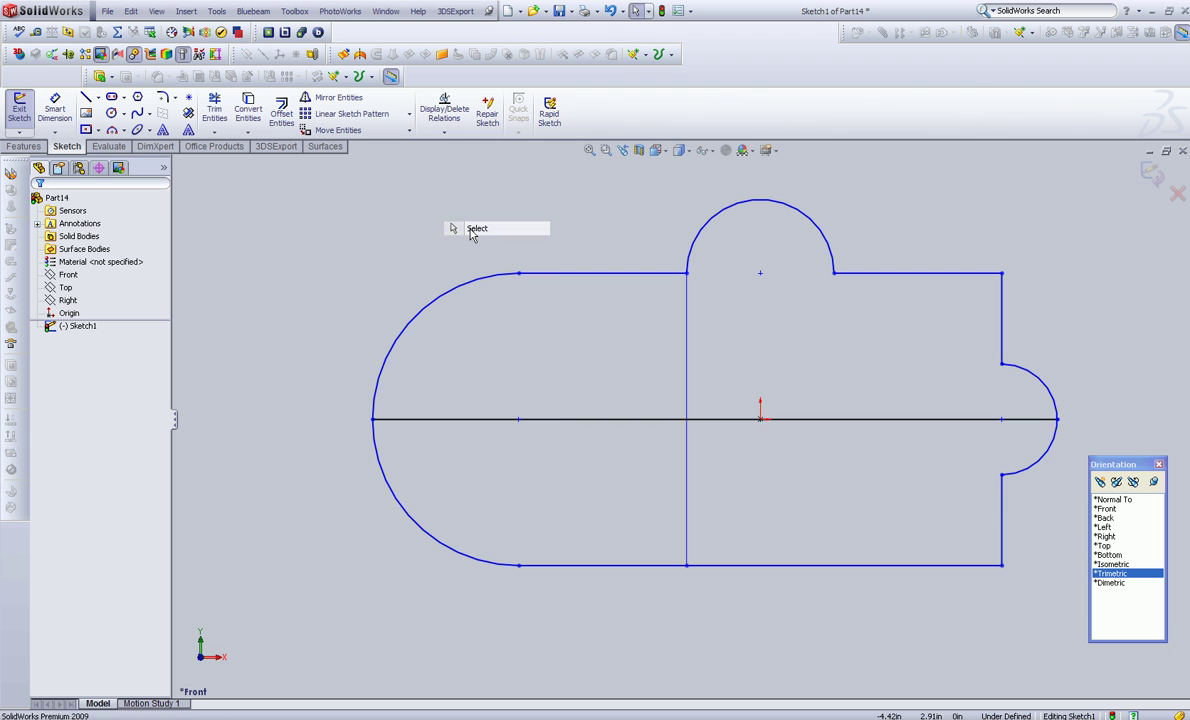
pyautogui.click(214, 132)
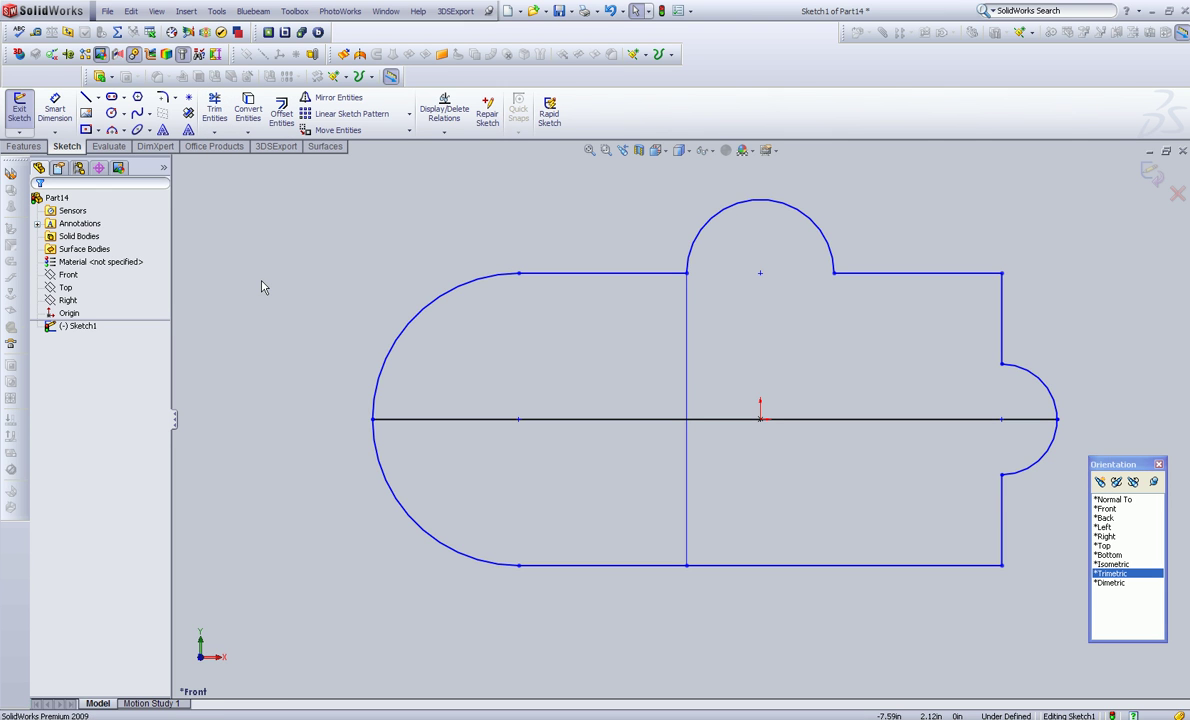